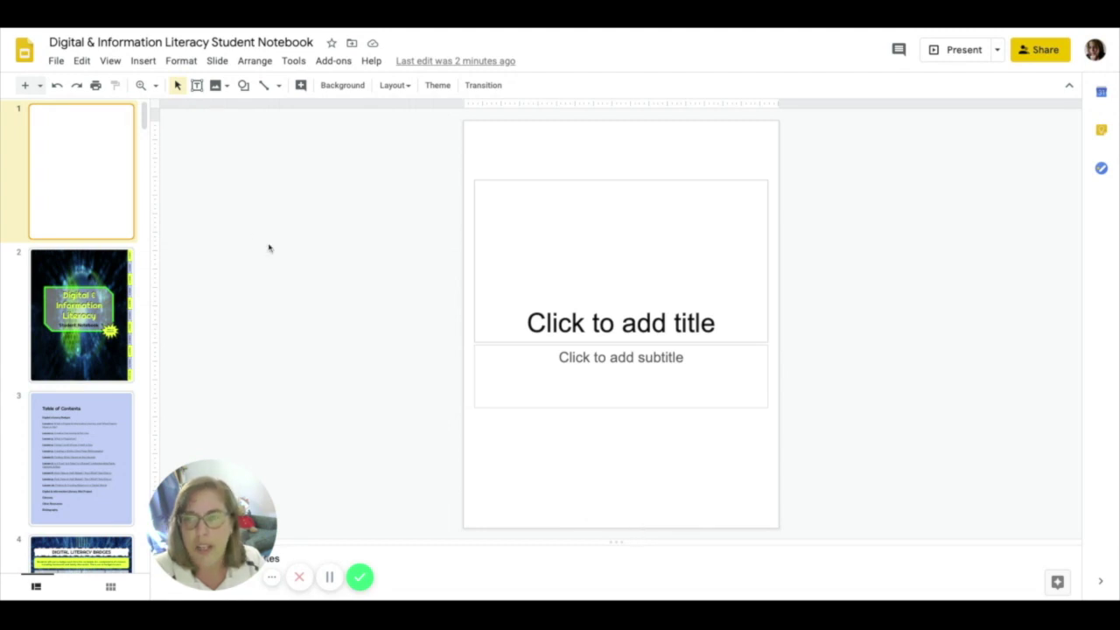
Set the presentation's page size to Custom, 8.5 × 11 inches, and apply it.
left_click(55, 62)
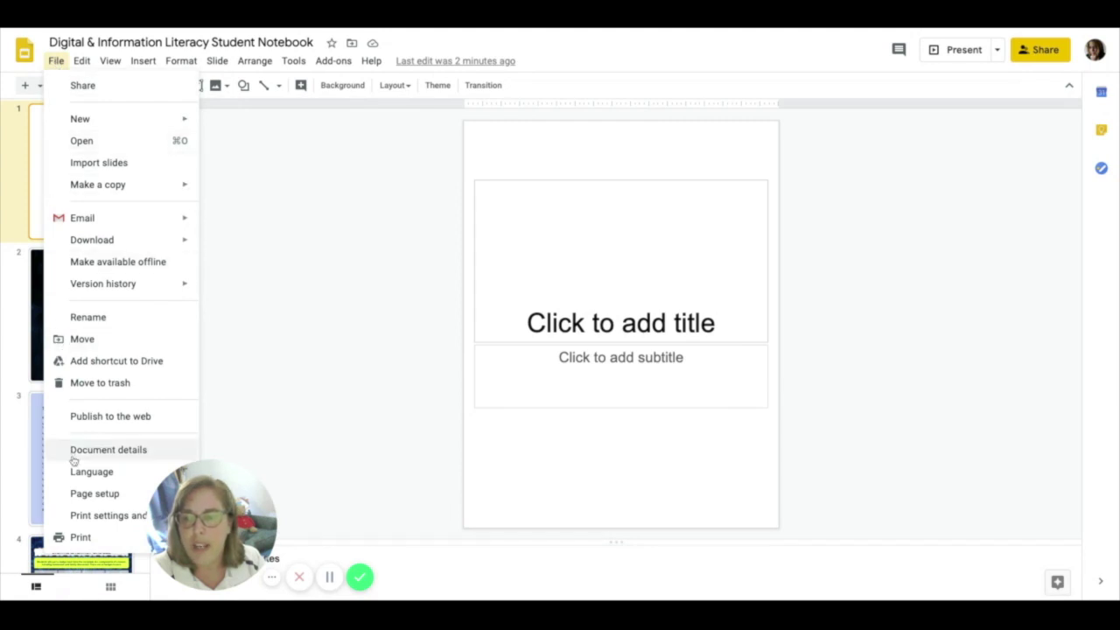
left_click(87, 495)
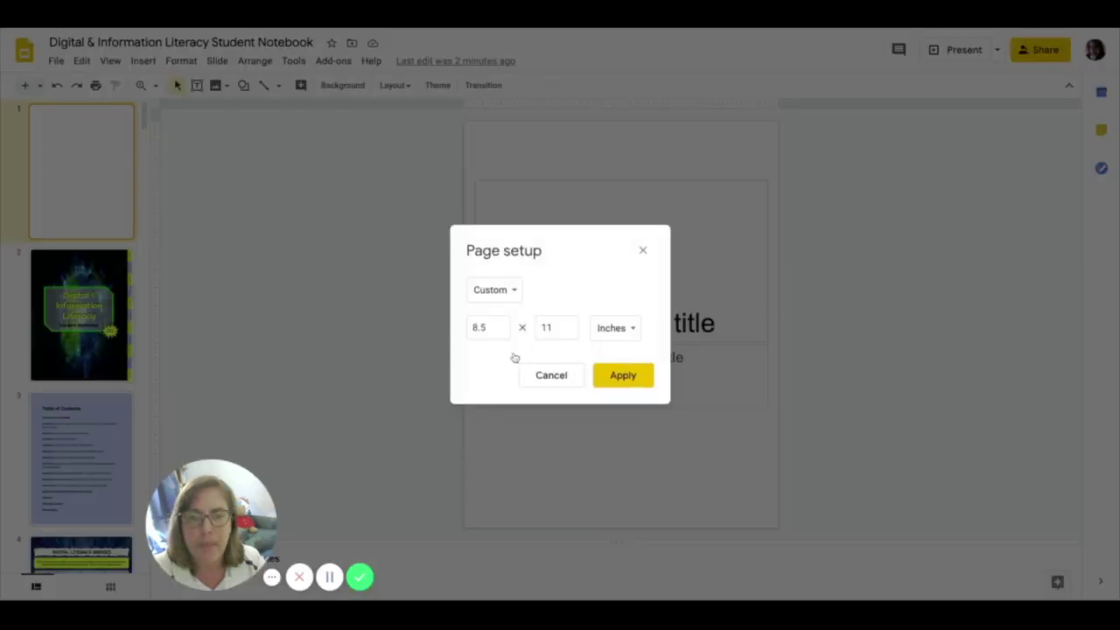
left_click(515, 292)
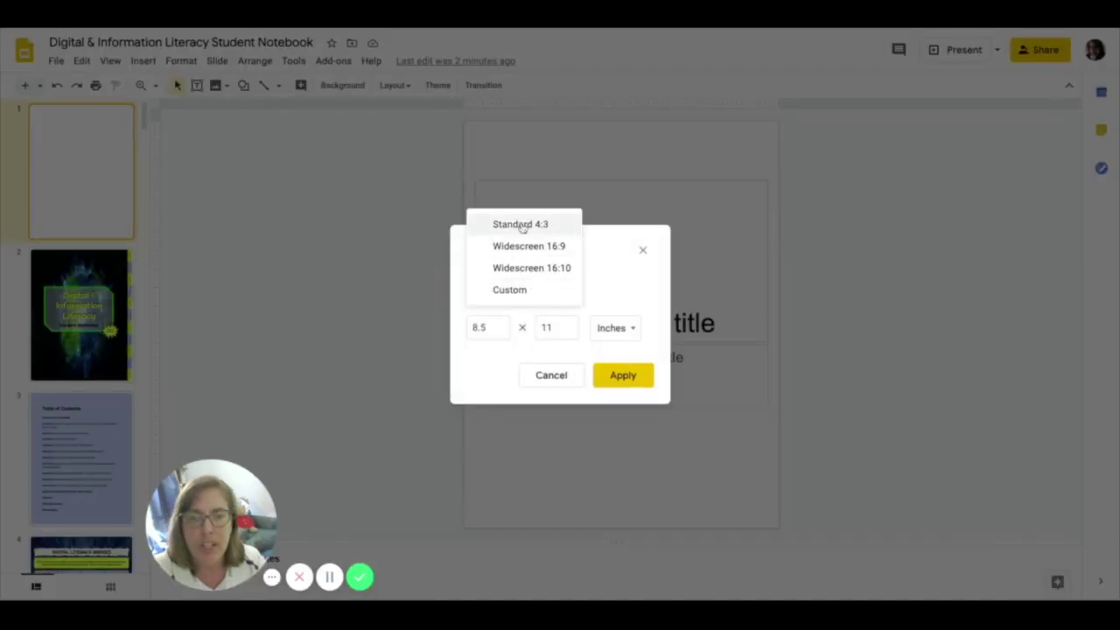
left_click(510, 292)
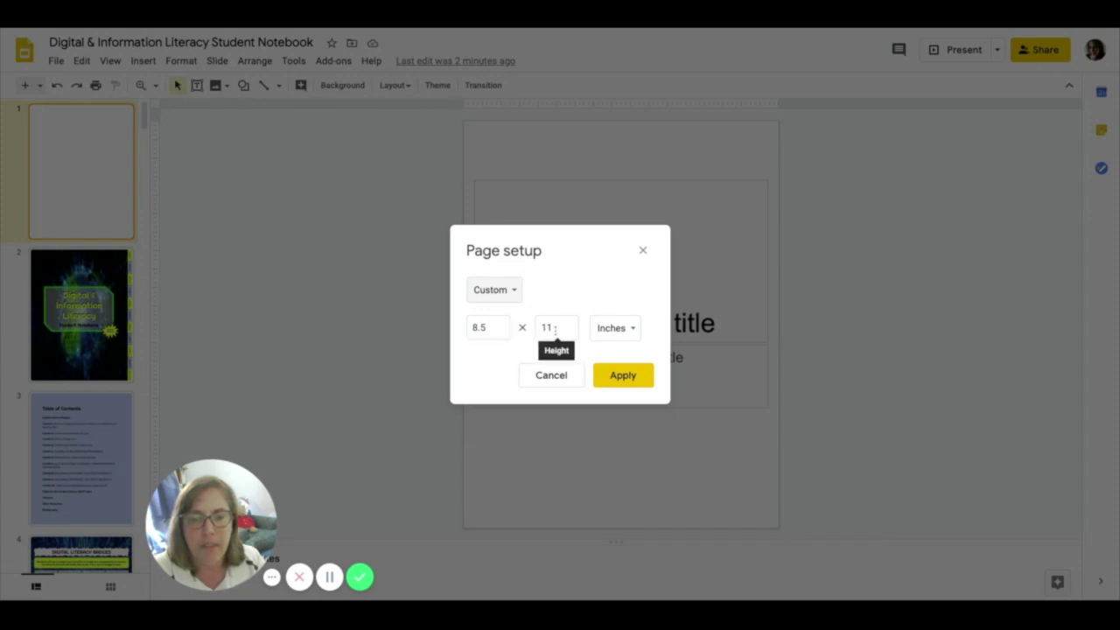
left_click(625, 385)
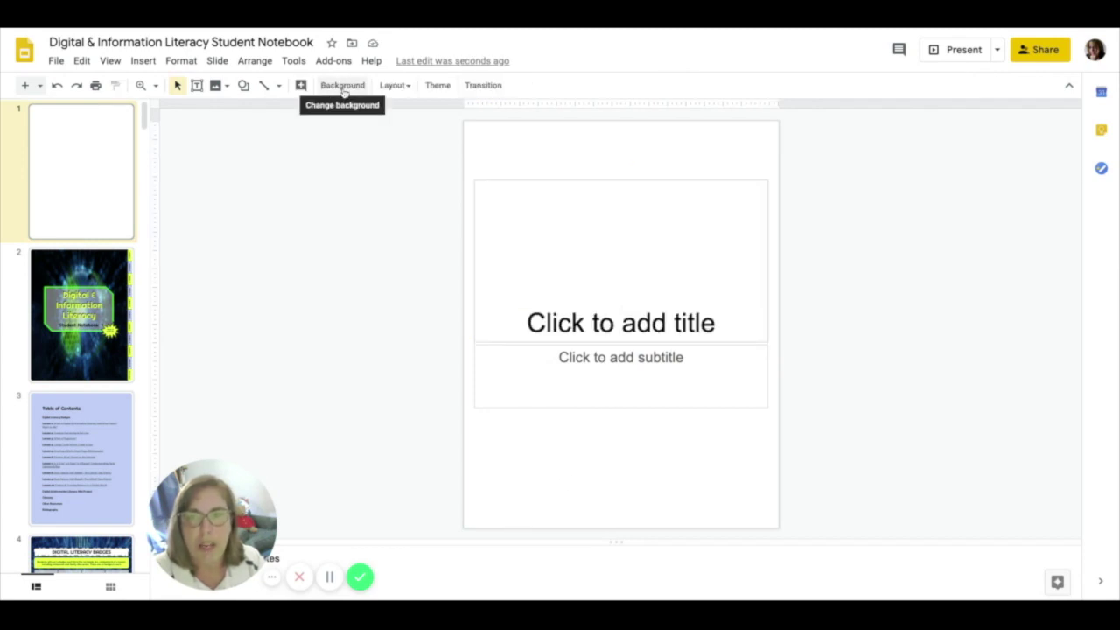
Set the blank first slide's background to the black bull silhouette on white, found with a Google image search for "bull".
left_click(342, 89)
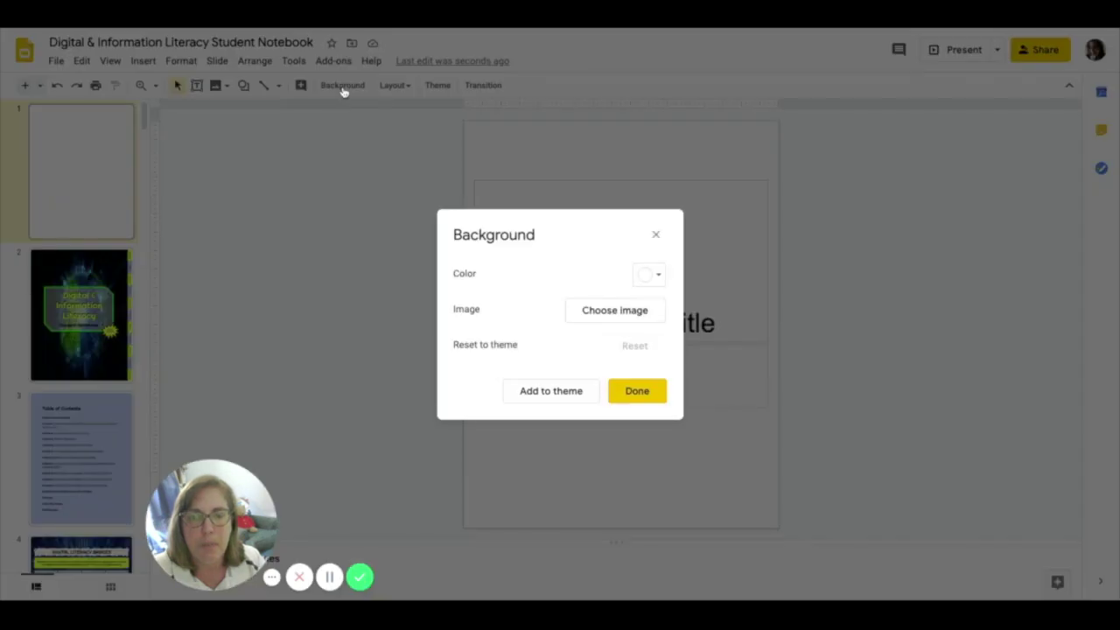
left_click(658, 276)
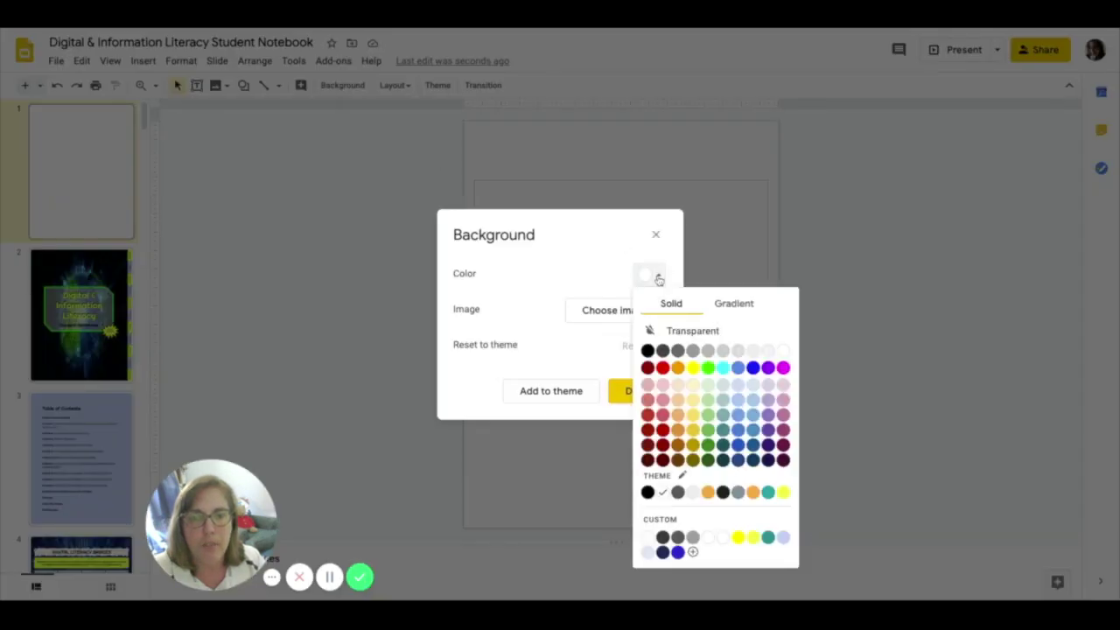
left_click(657, 278)
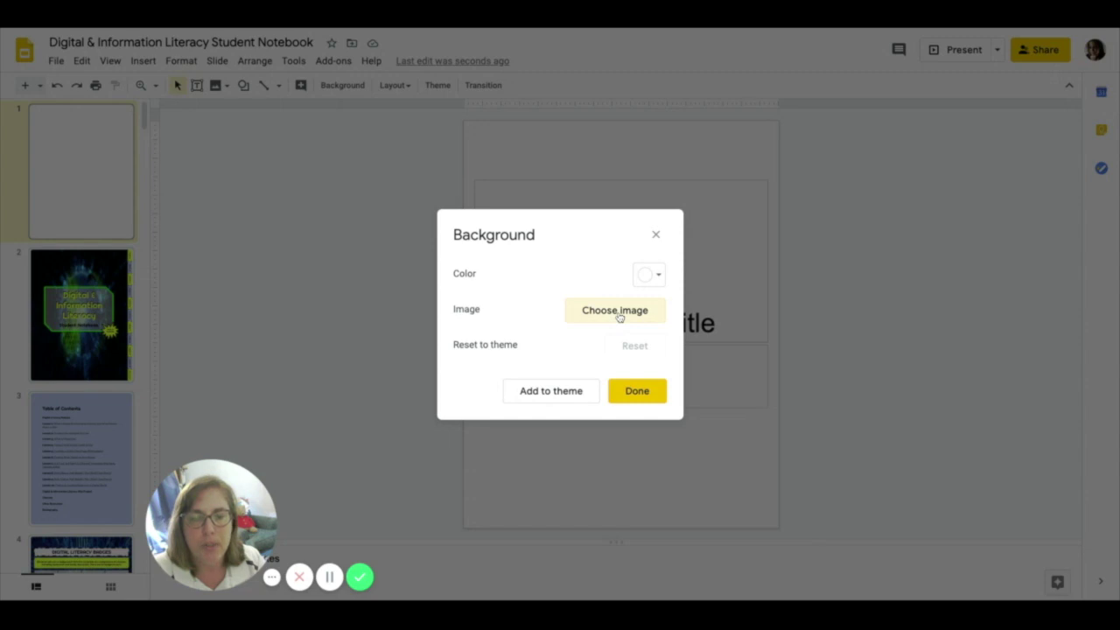
left_click(618, 315)
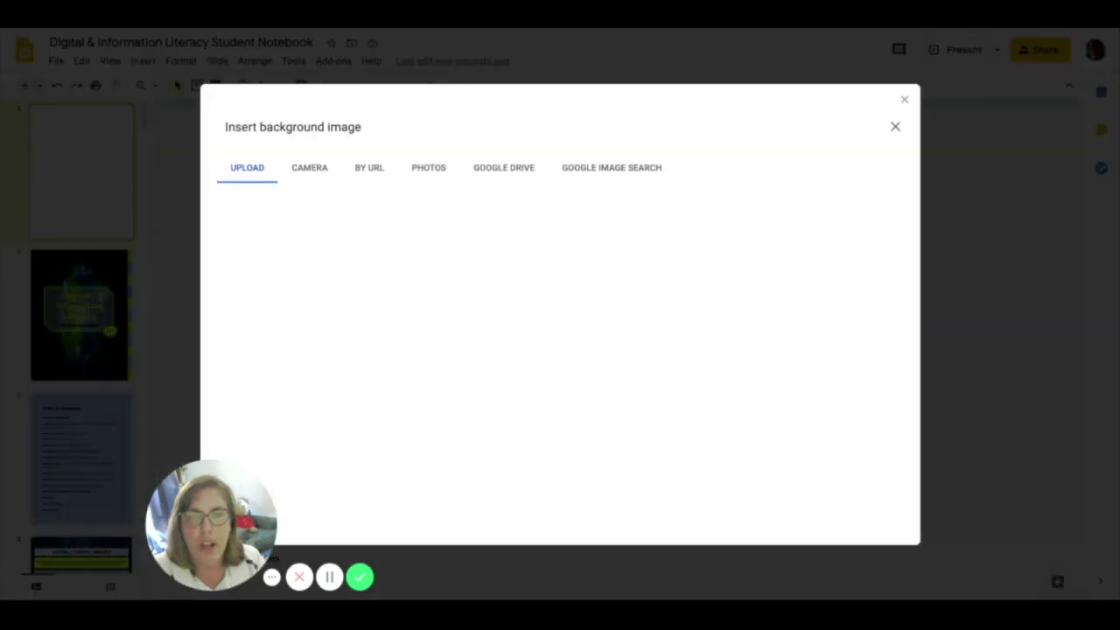
left_click(602, 174)
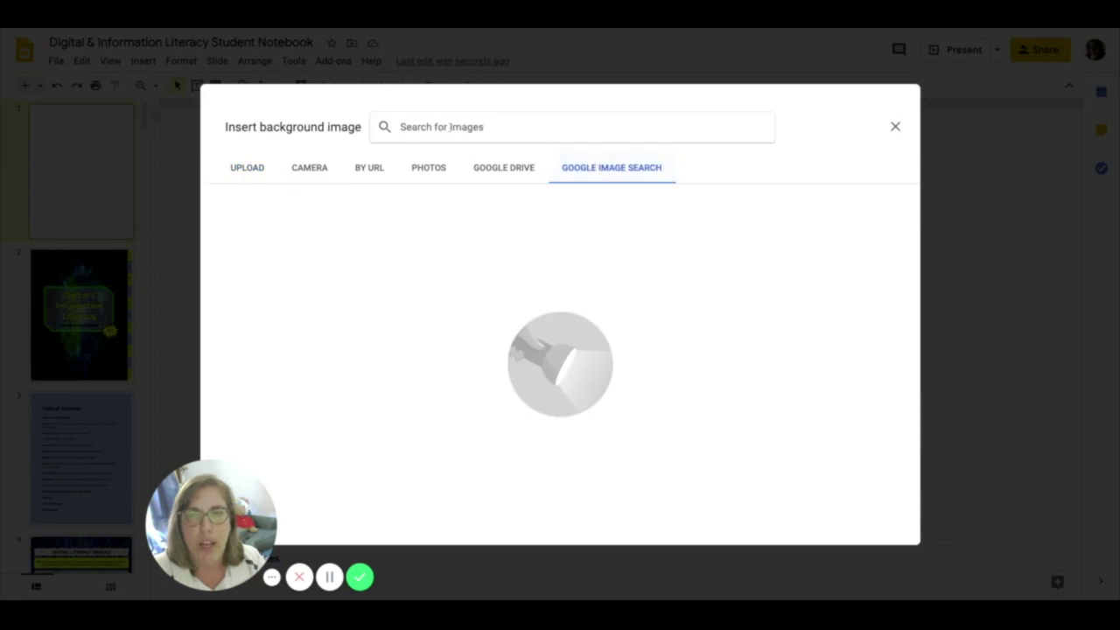
type("b")
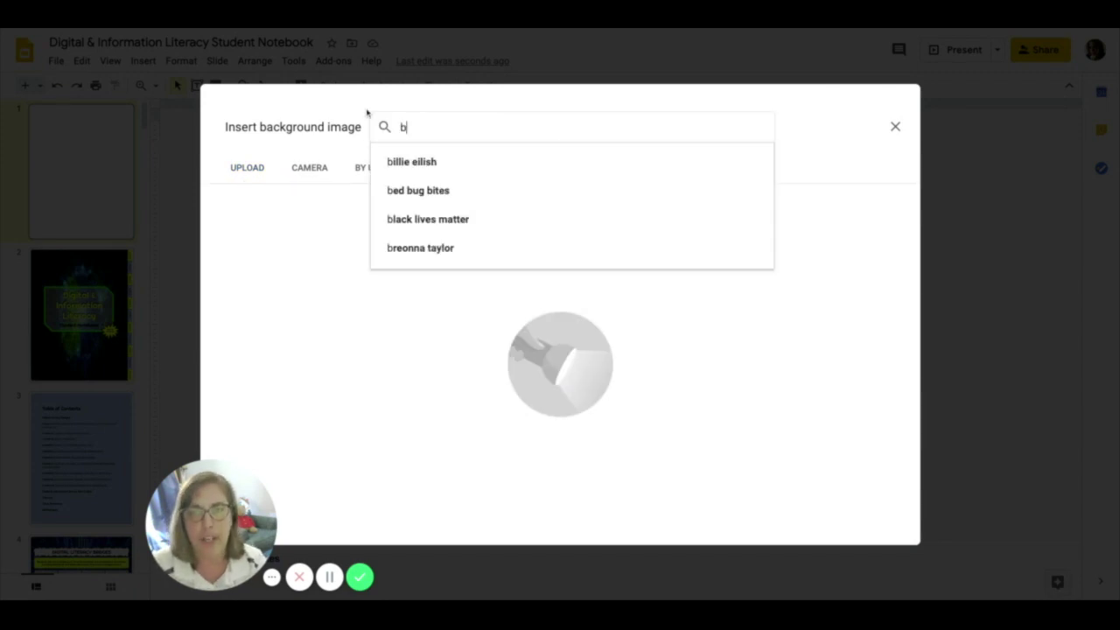
type("ull")
key("Return")
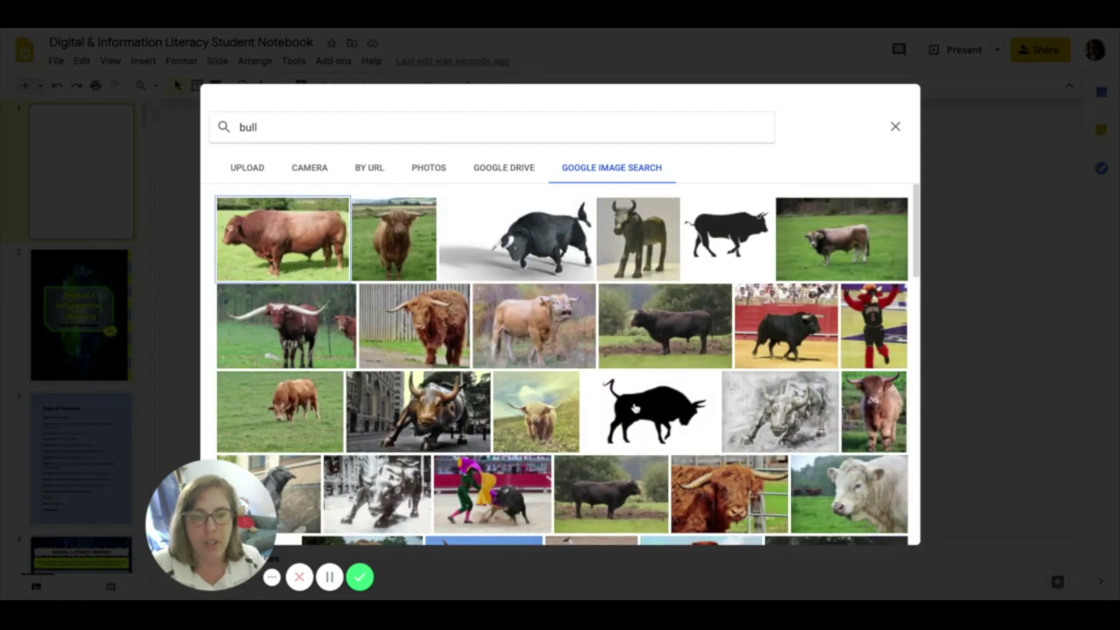
left_click(635, 409)
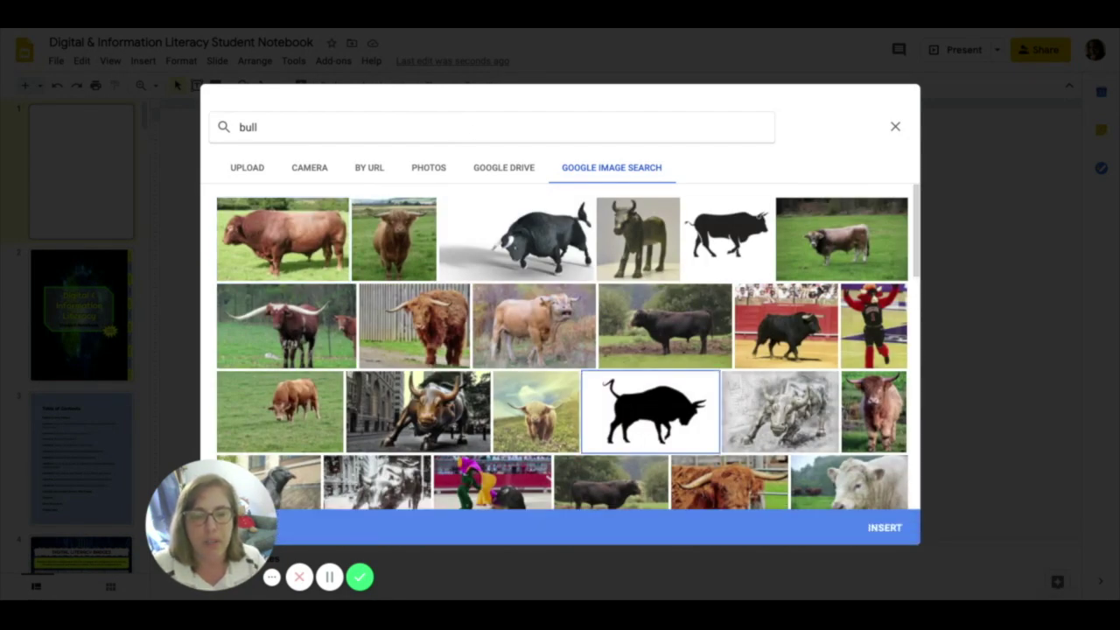
left_click(885, 528)
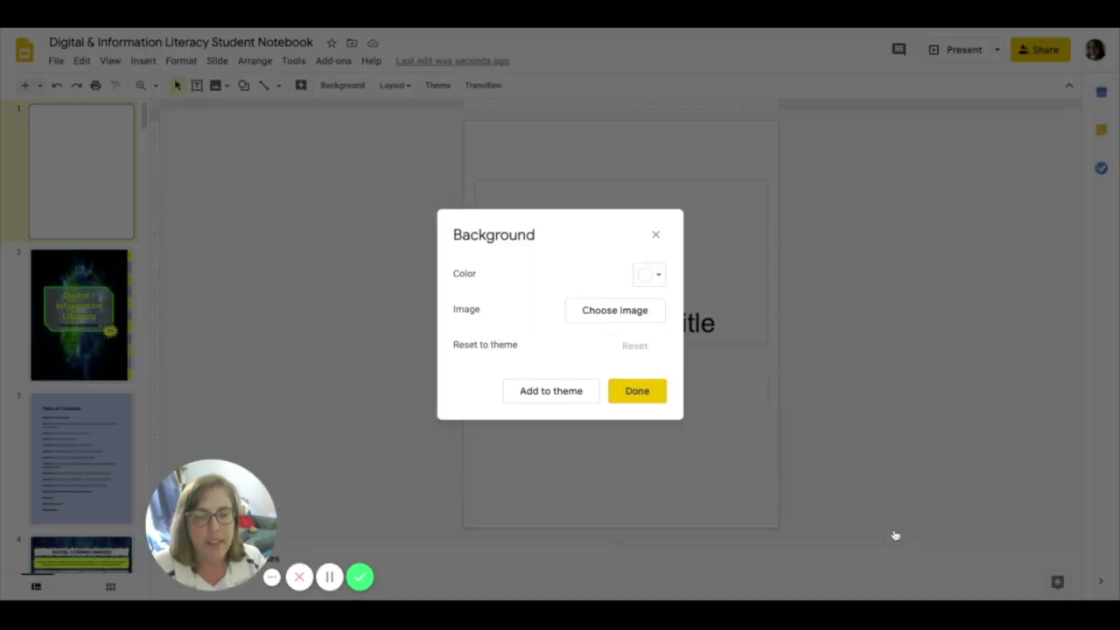
left_click(637, 391)
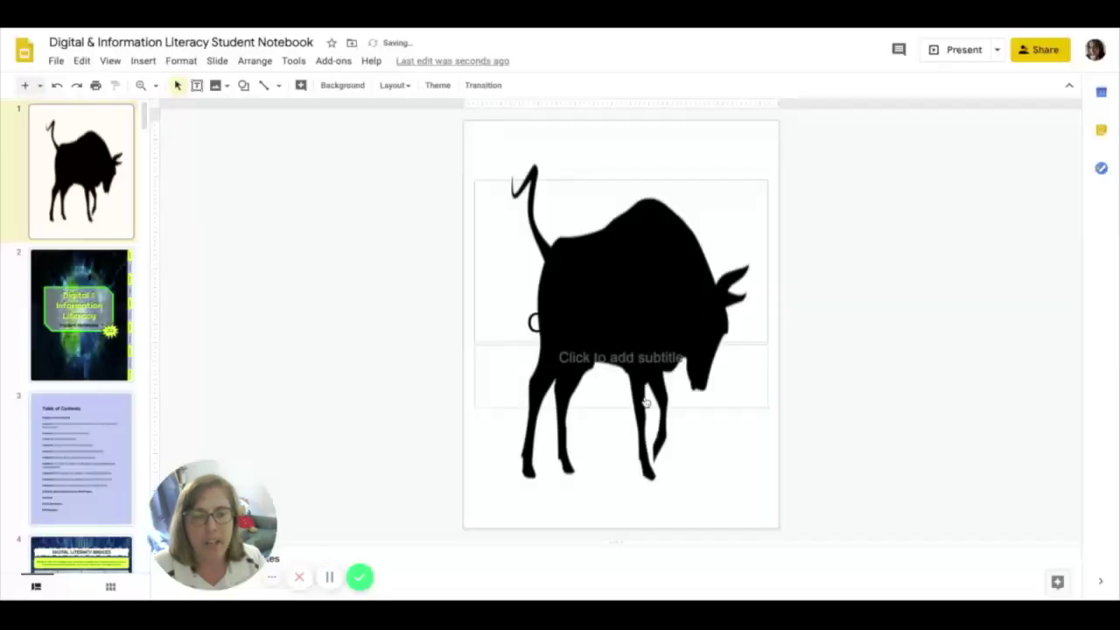
Enter "WIMS BULLS" as the first slide's title, in the Chango font and the custom lime-yellow text colour.
left_click(627, 318)
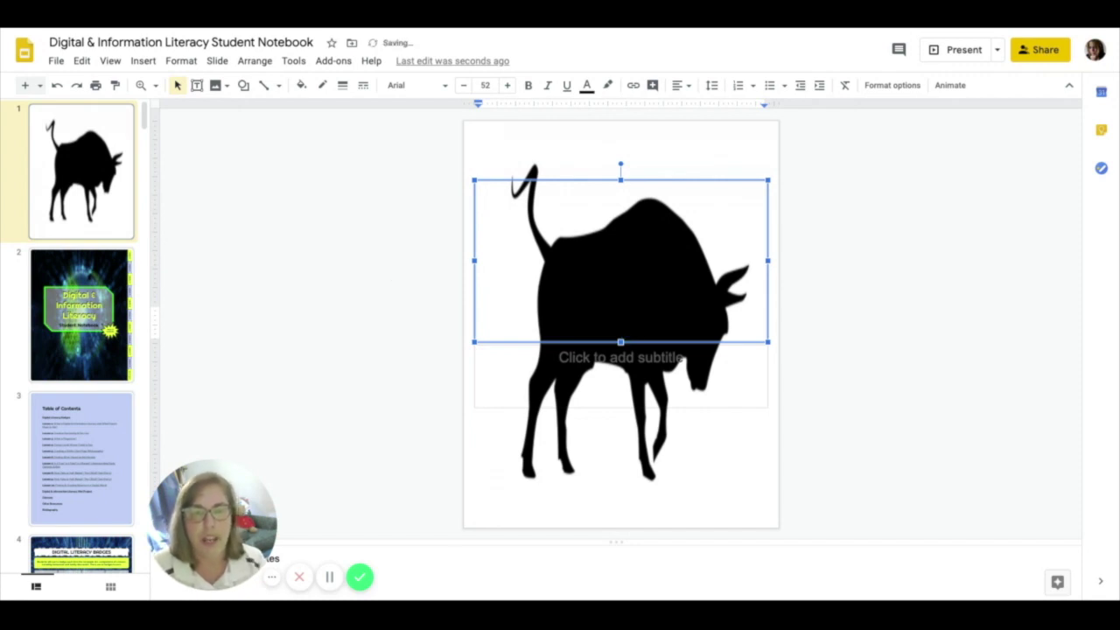
key("ctrl+a")
left_click(419, 85)
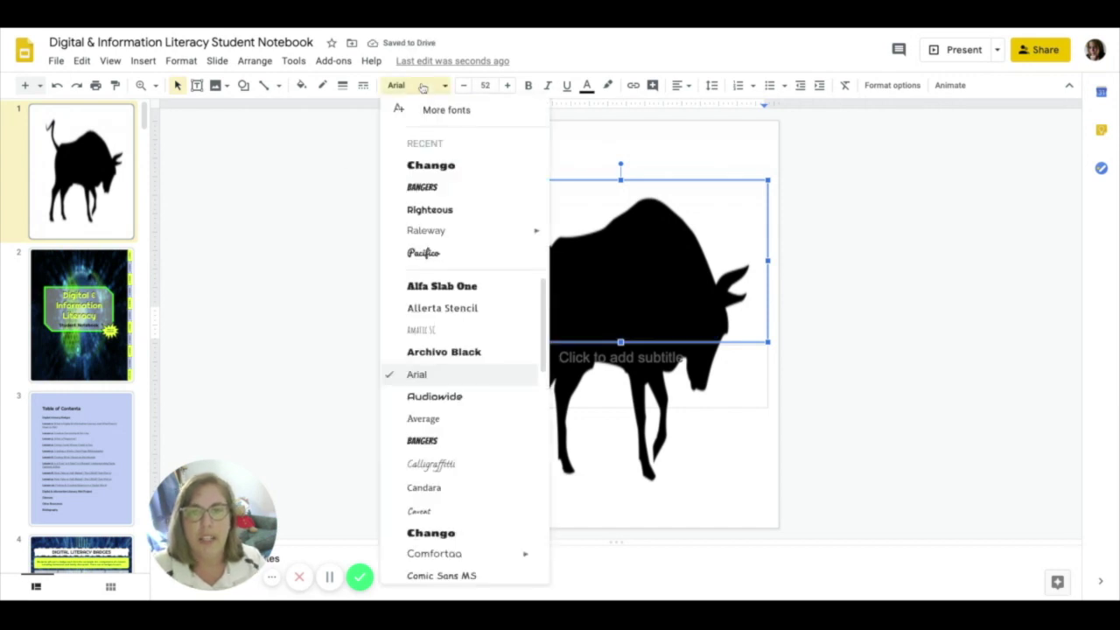
left_click(430, 164)
left_click(586, 87)
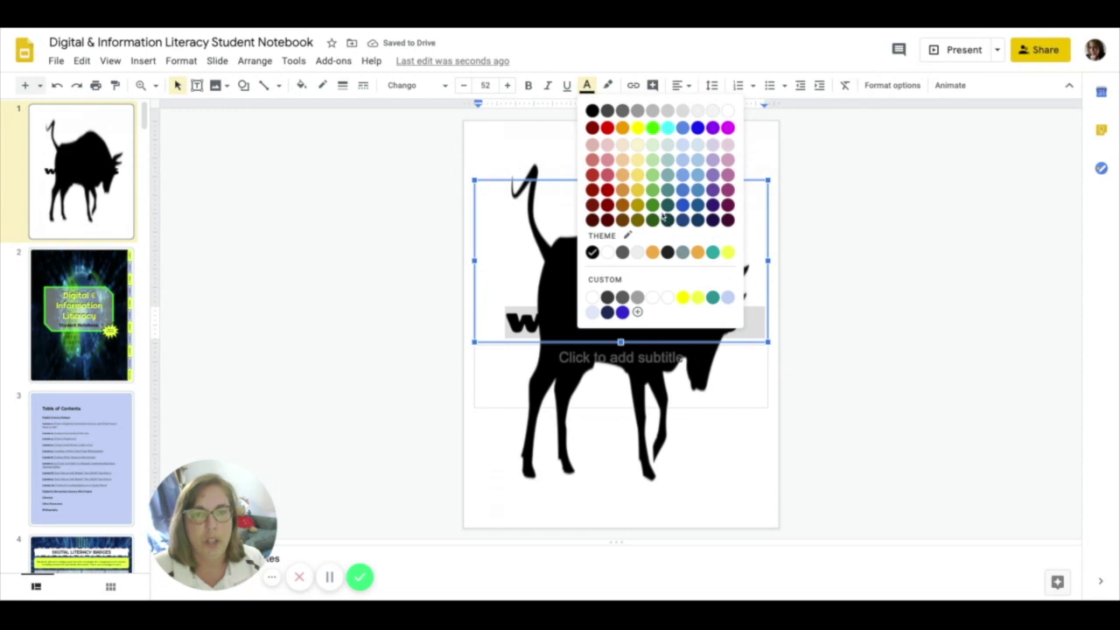
left_click(698, 301)
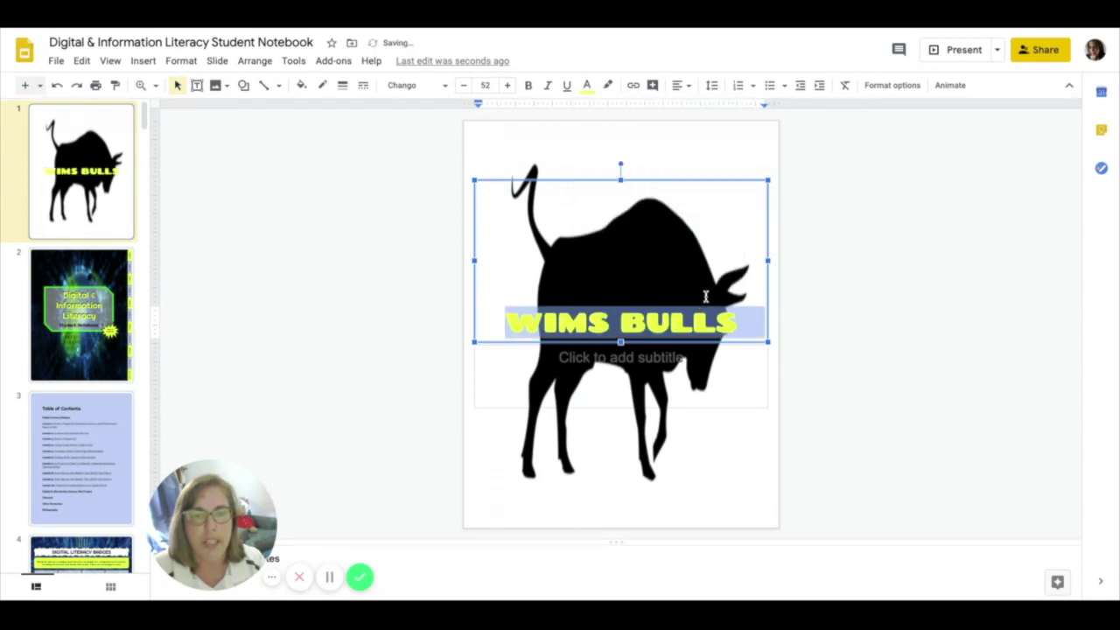
Recolour the "WIMS BULLS" title with a new custom bright green, #5efa48, and deselect it.
left_click(587, 86)
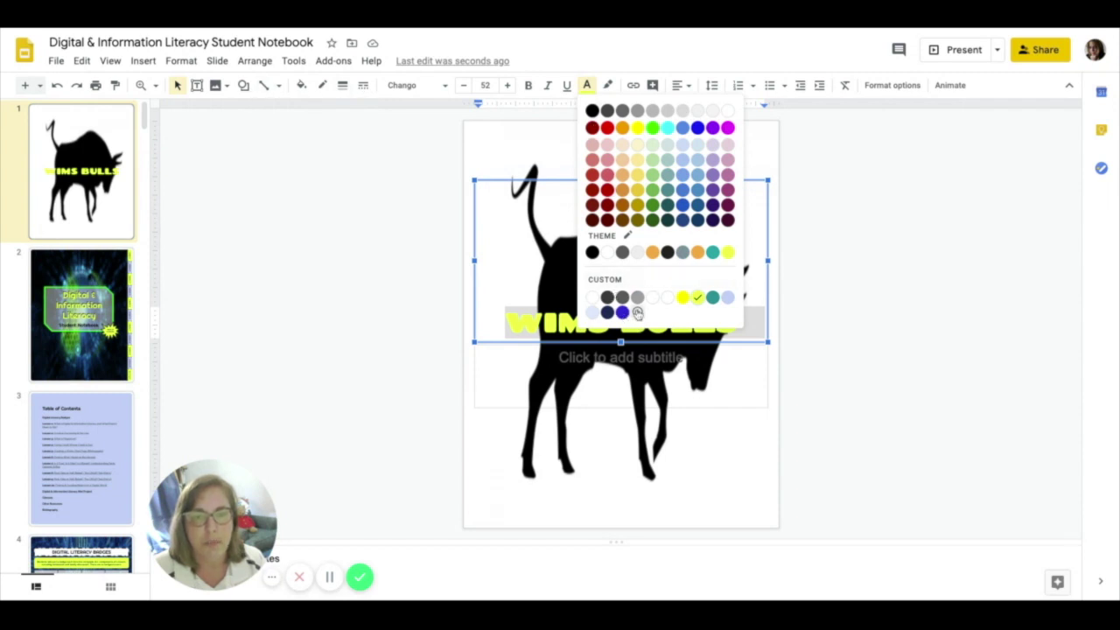
left_click(637, 312)
type("#d2dd5d")
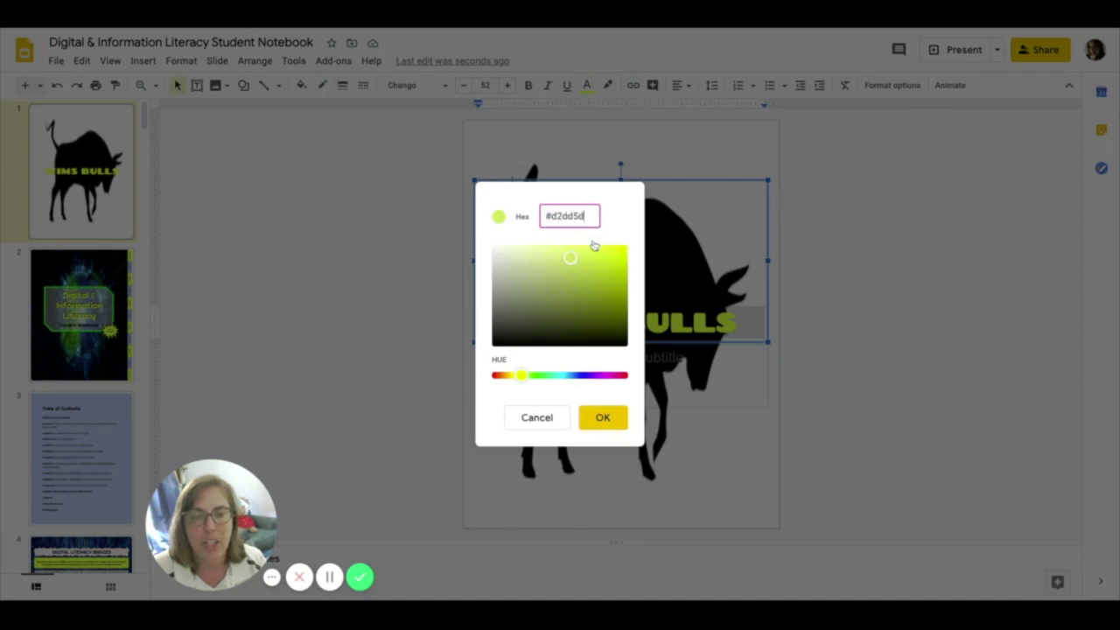
left_click_drag(521, 375, 522, 377)
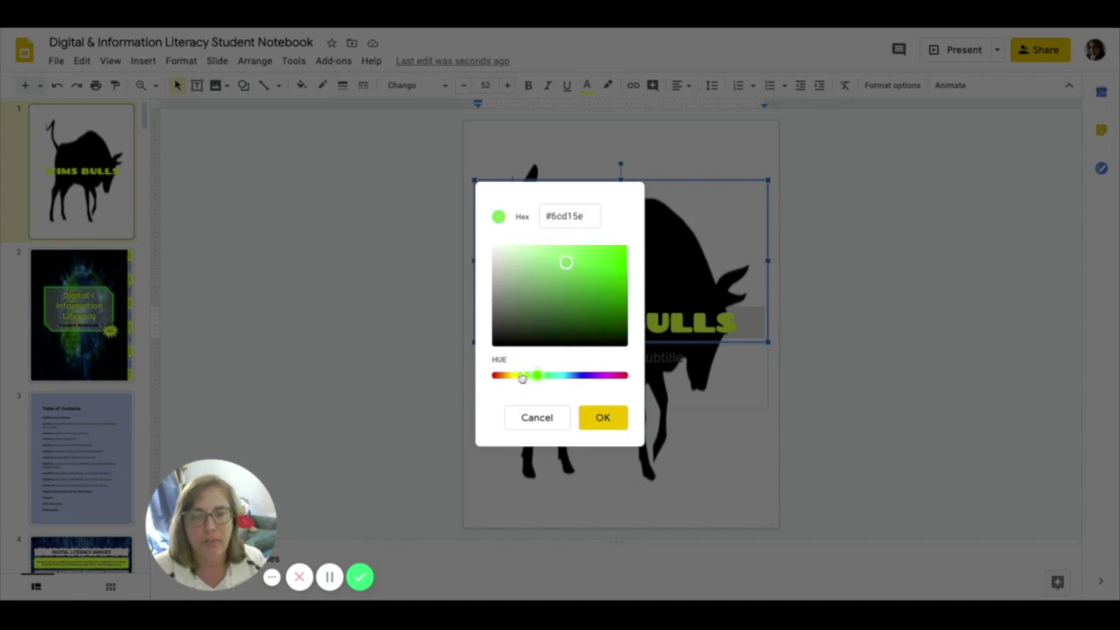
left_click_drag(567, 270, 587, 246)
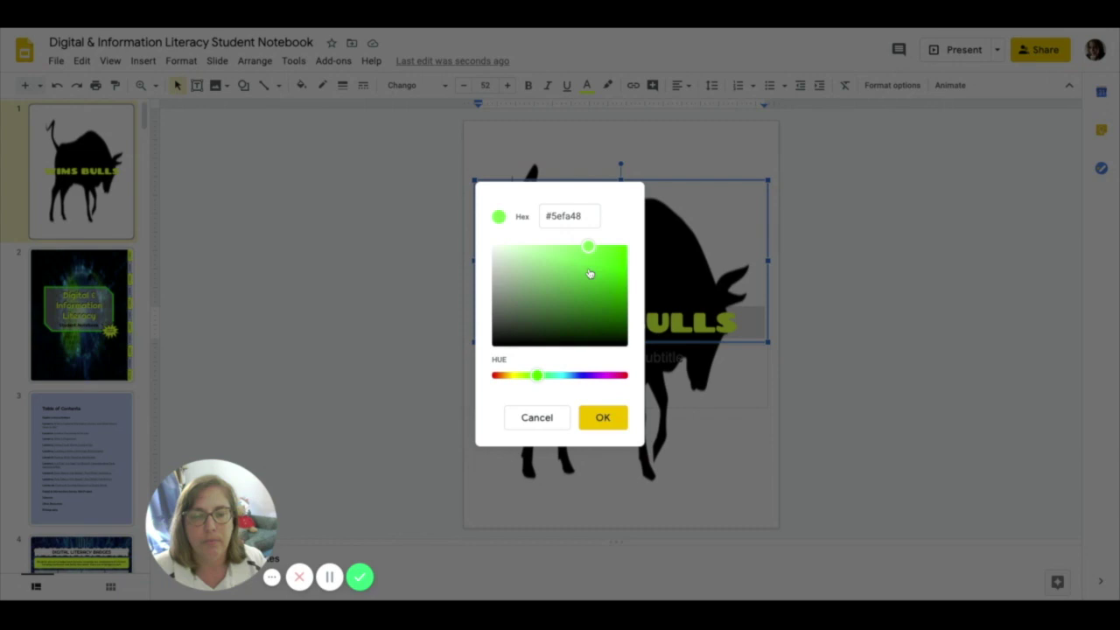
left_click(600, 417)
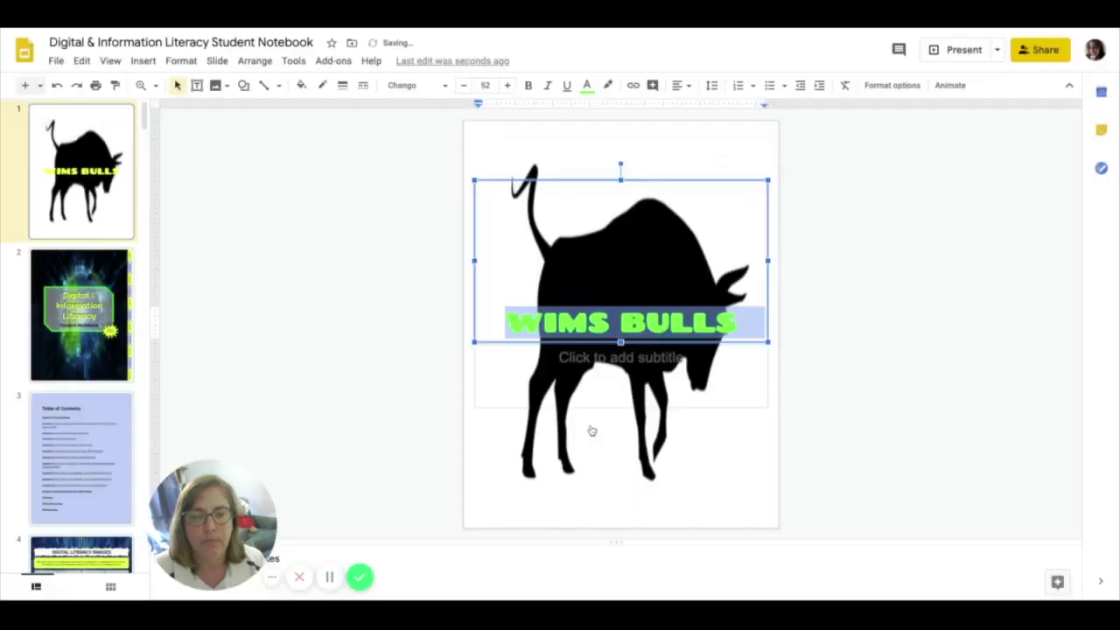
left_click(889, 461)
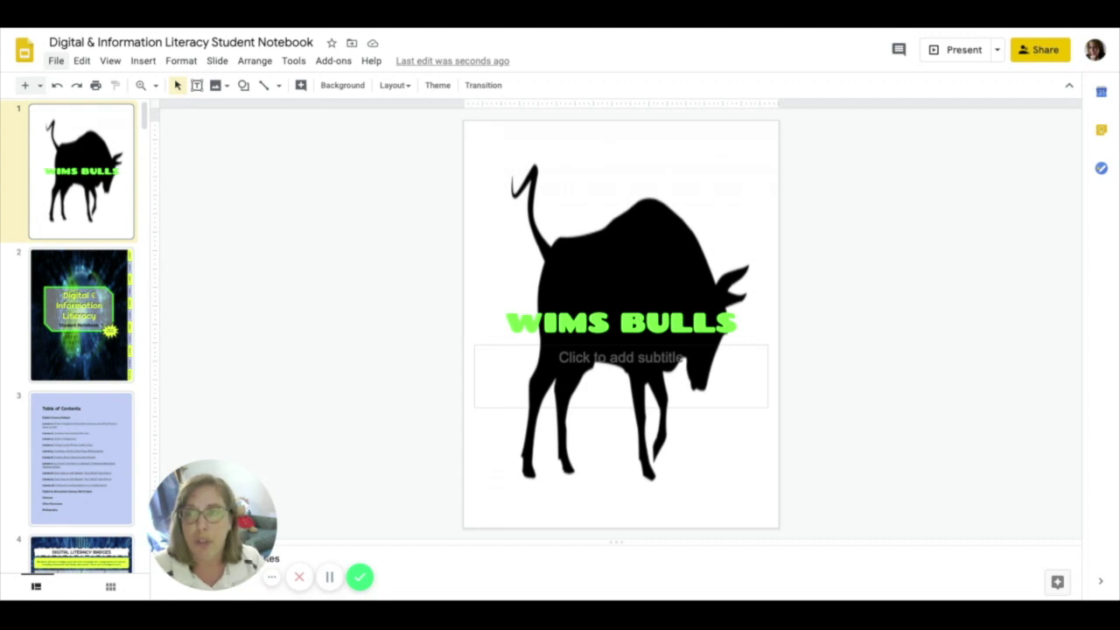
Import the "When I'm online..." slide from the Digital Citizenship Posters presentation after the title slide.
left_click(55, 60)
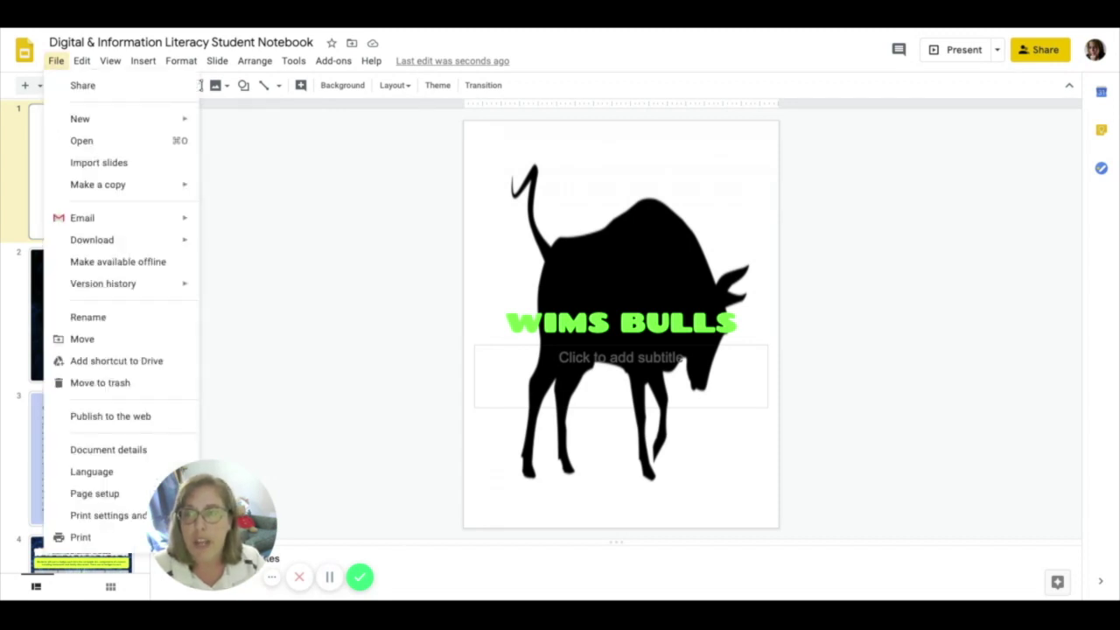
left_click(87, 163)
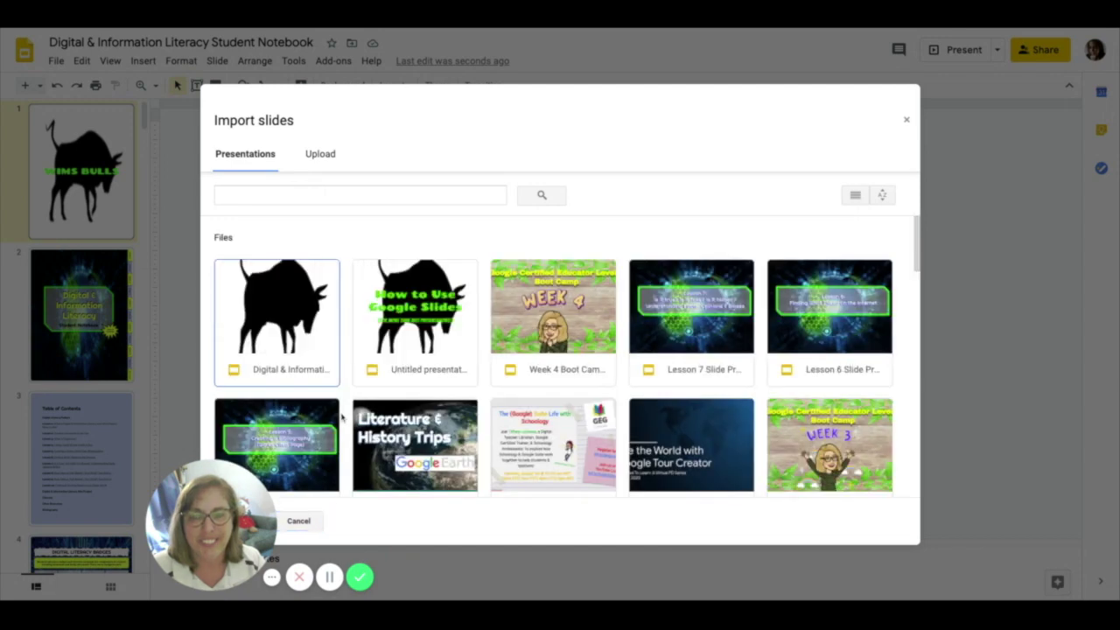
scroll(442, 406, "down", 8)
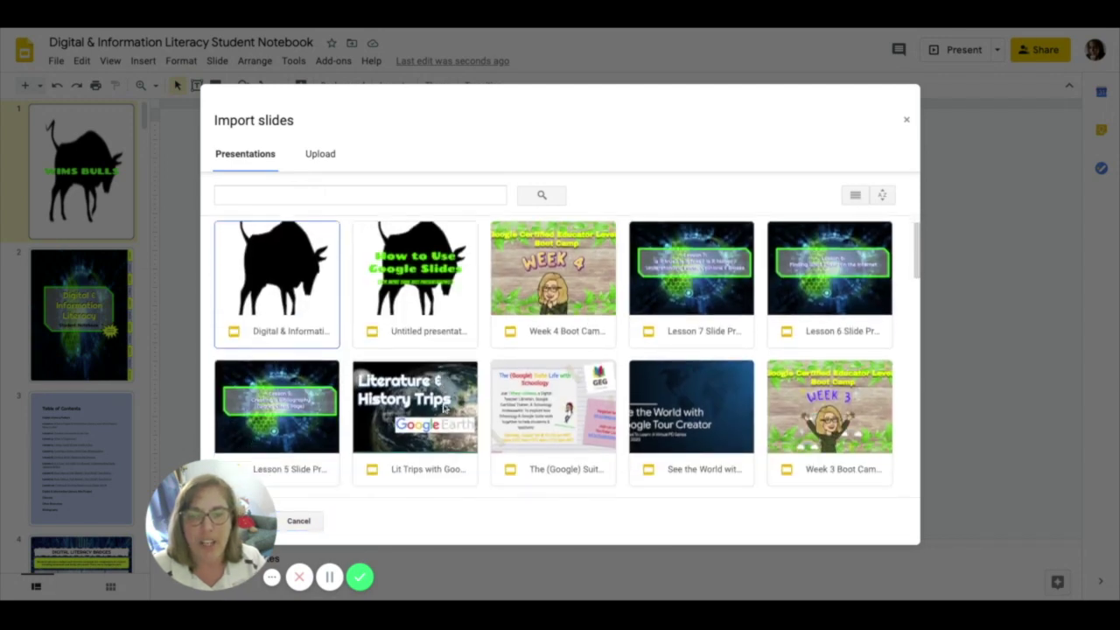
scroll(443, 407, "down", 2)
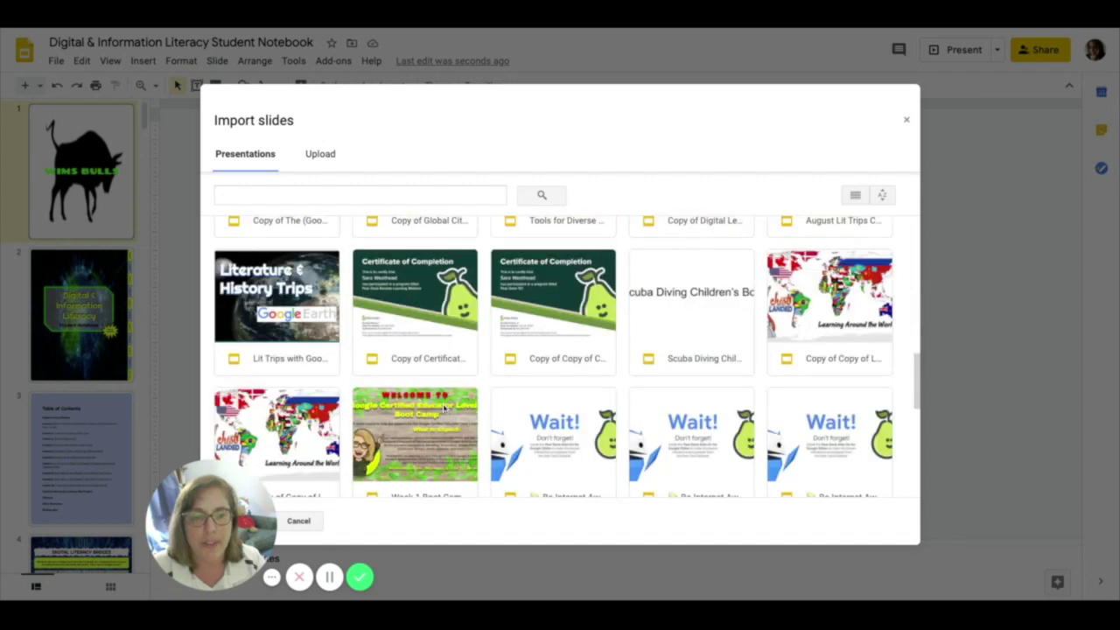
scroll(443, 407, "up", 5)
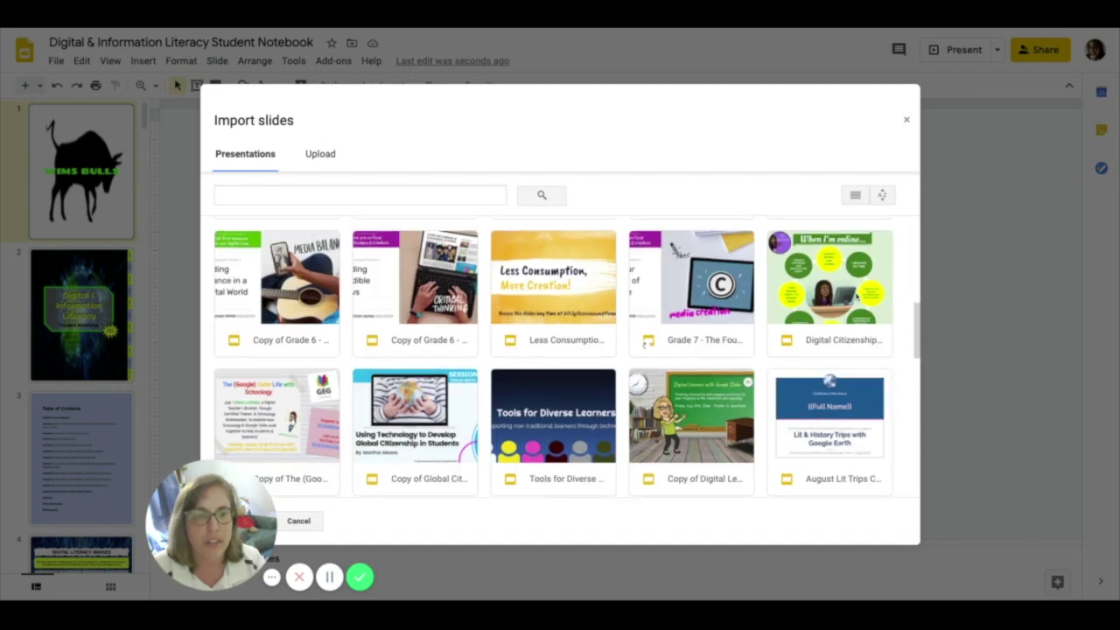
left_click(856, 302)
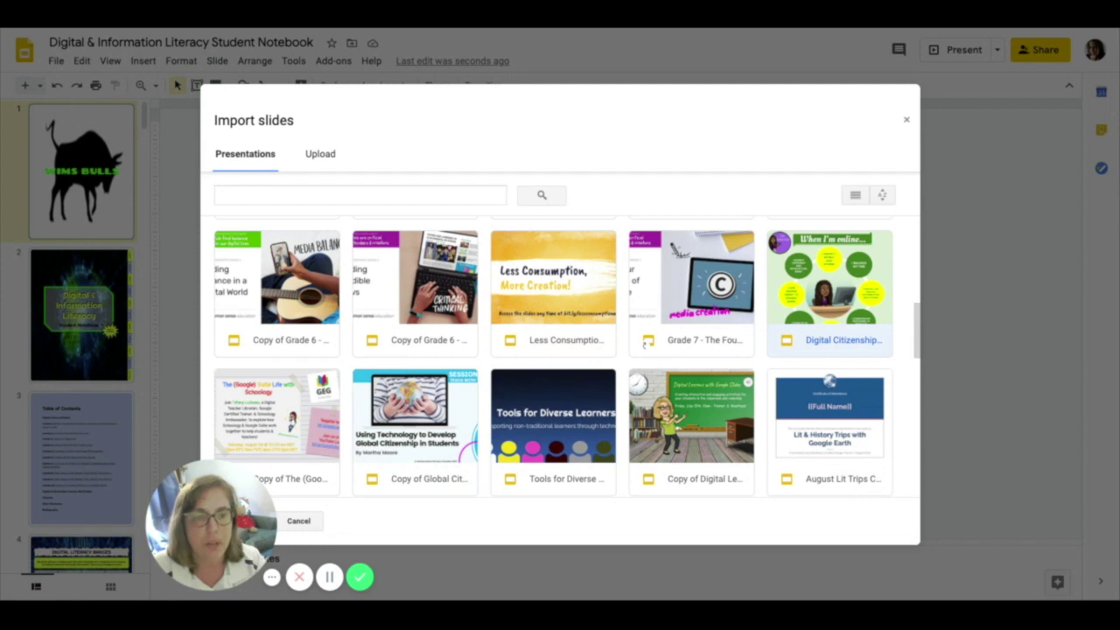
double_click(645, 341)
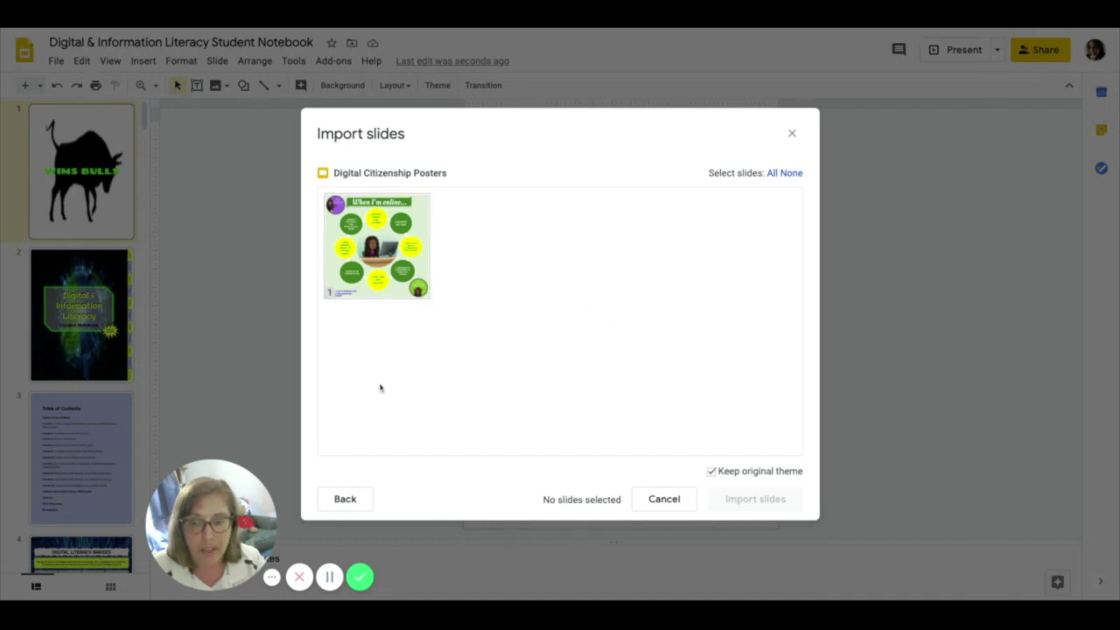
left_click(373, 275)
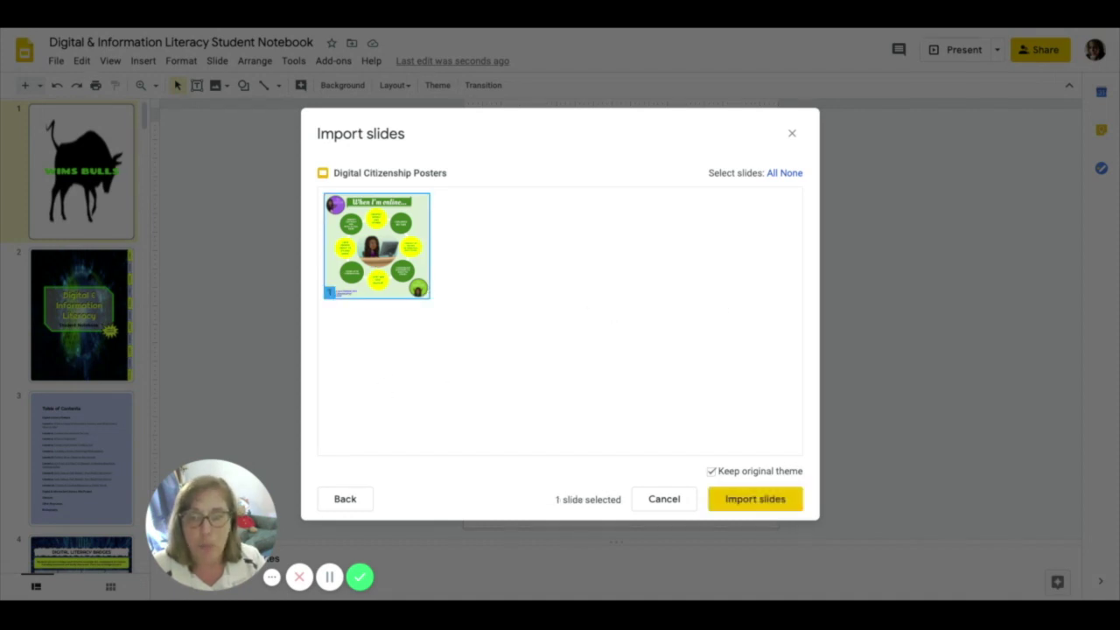
left_click(738, 501)
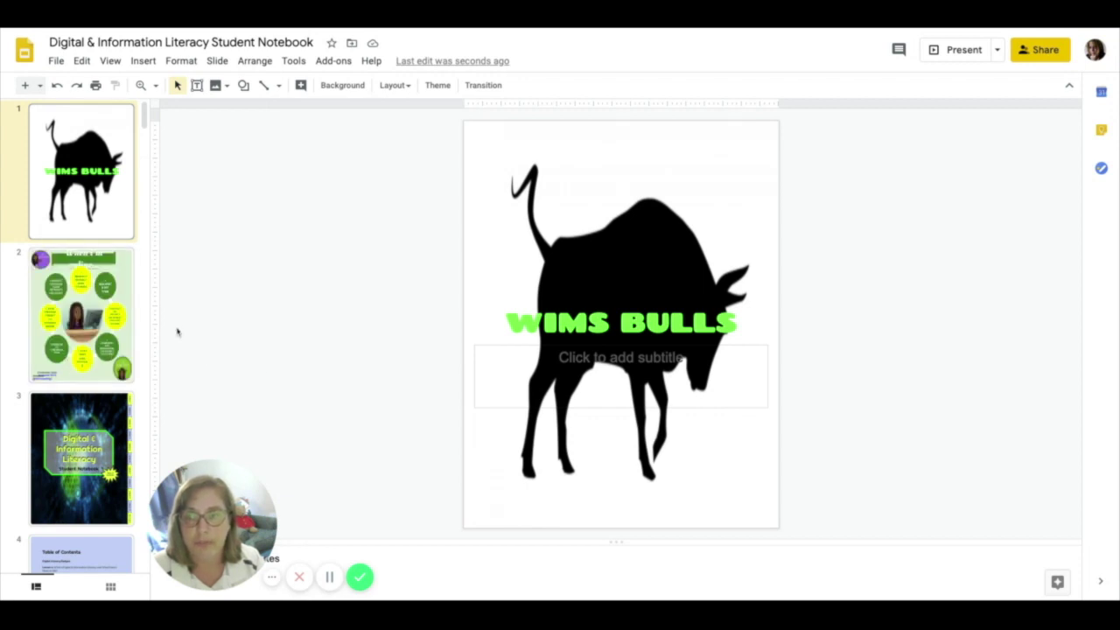
scroll(77, 370, "down", 3)
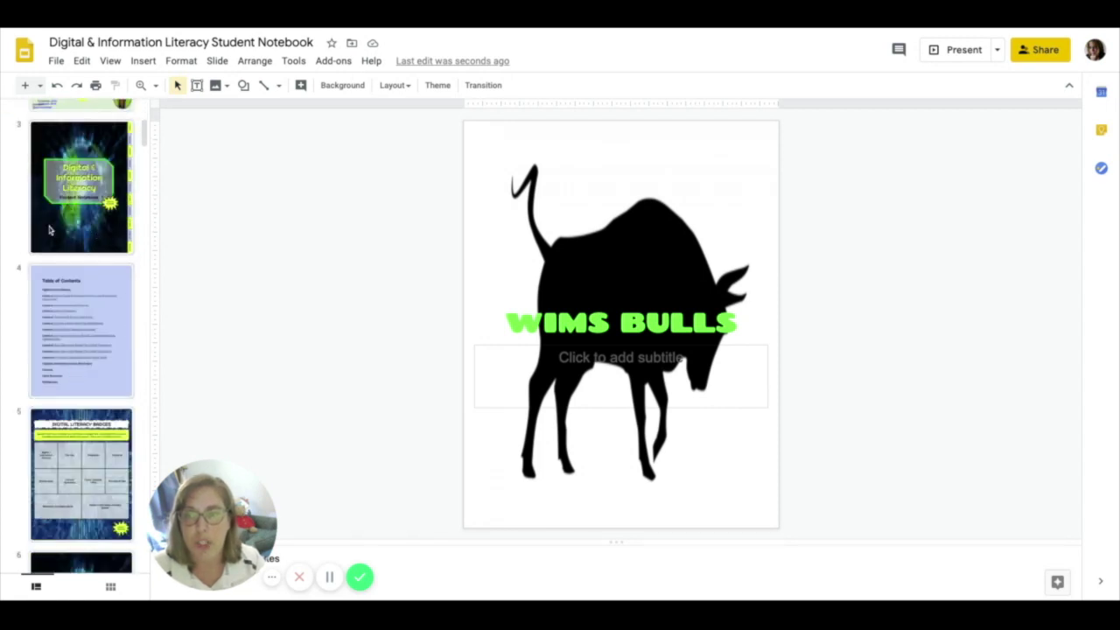
From the notebook's cover on slide 3, follow the Lesson 1 side tab's link to its lesson slide.
left_click(72, 231)
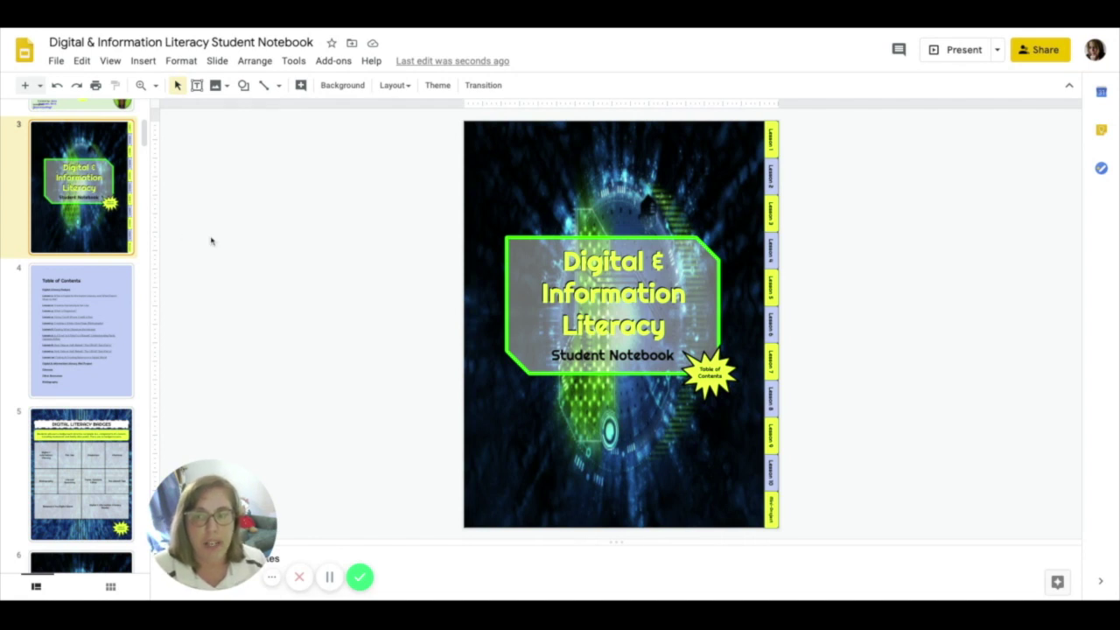
left_click(771, 143)
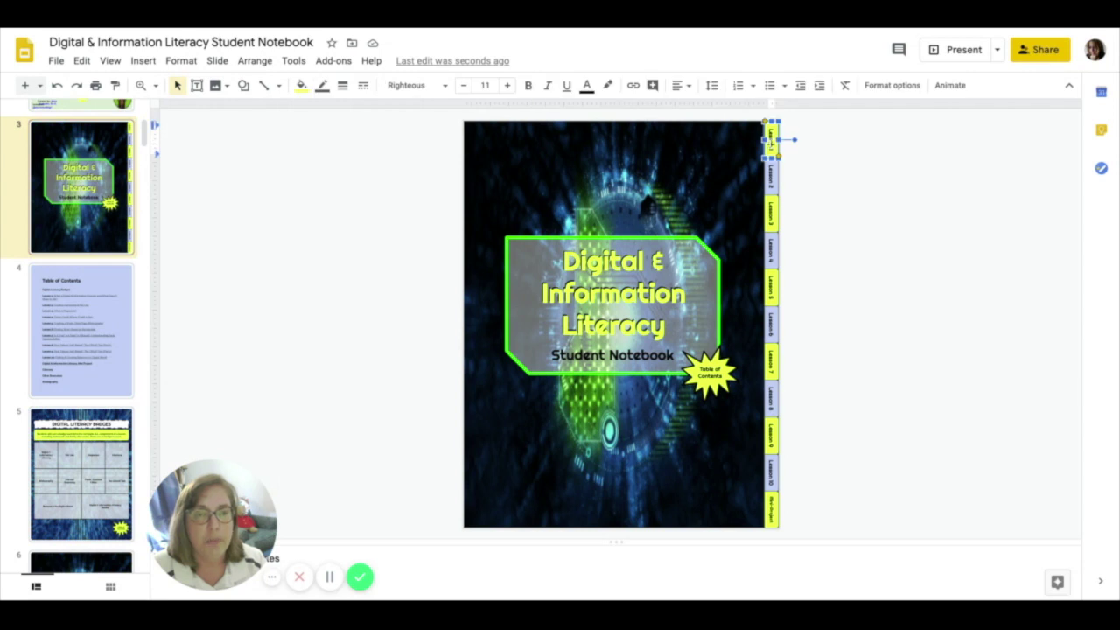
left_click(771, 144)
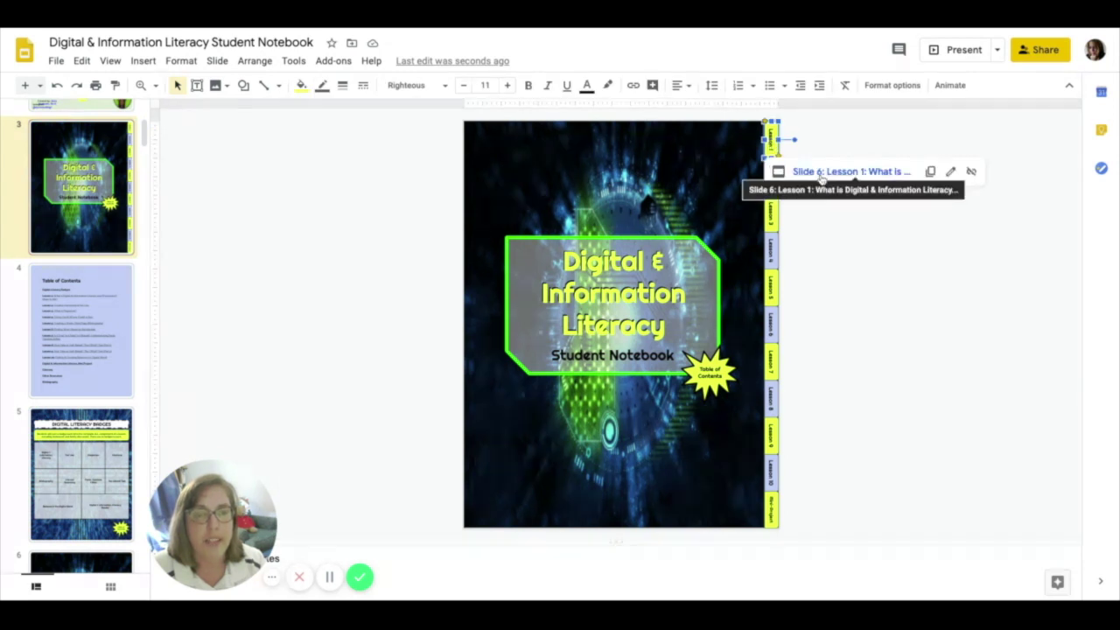
left_click(820, 172)
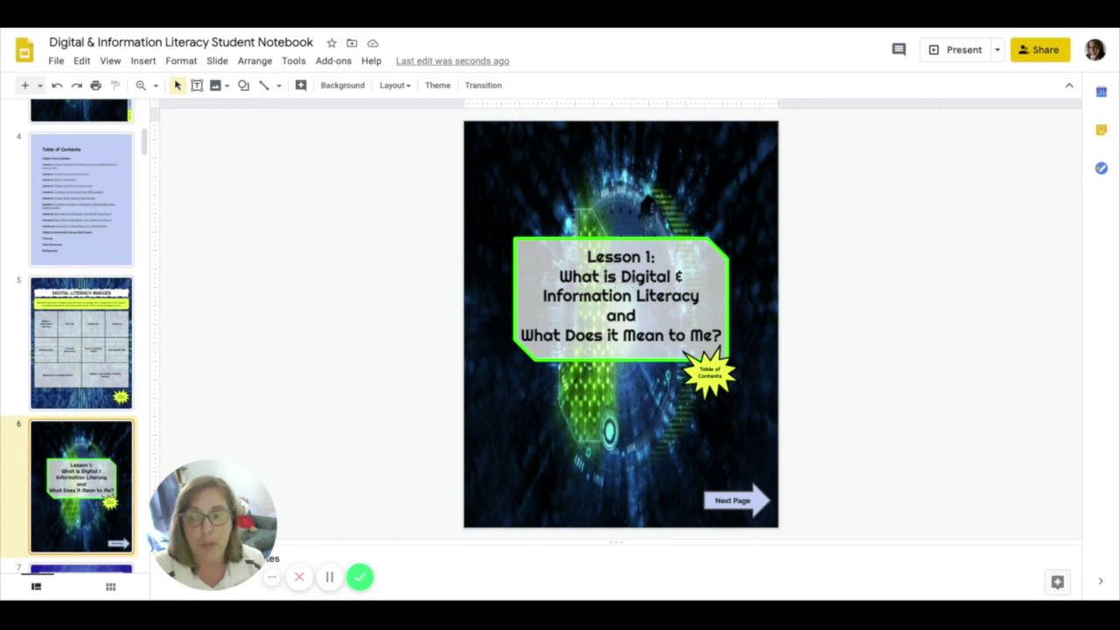
On slide 7, replace the placeholder text in the class discussion answer box with "Type your answer here!".
scroll(53, 446, "down", 1)
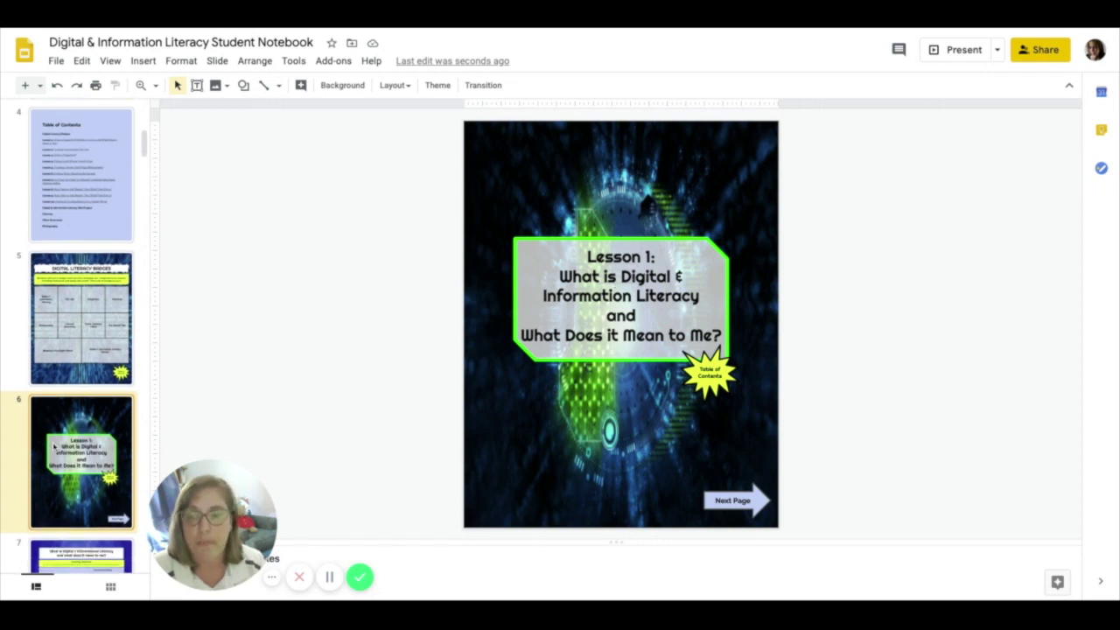
scroll(53, 445, "down", 3)
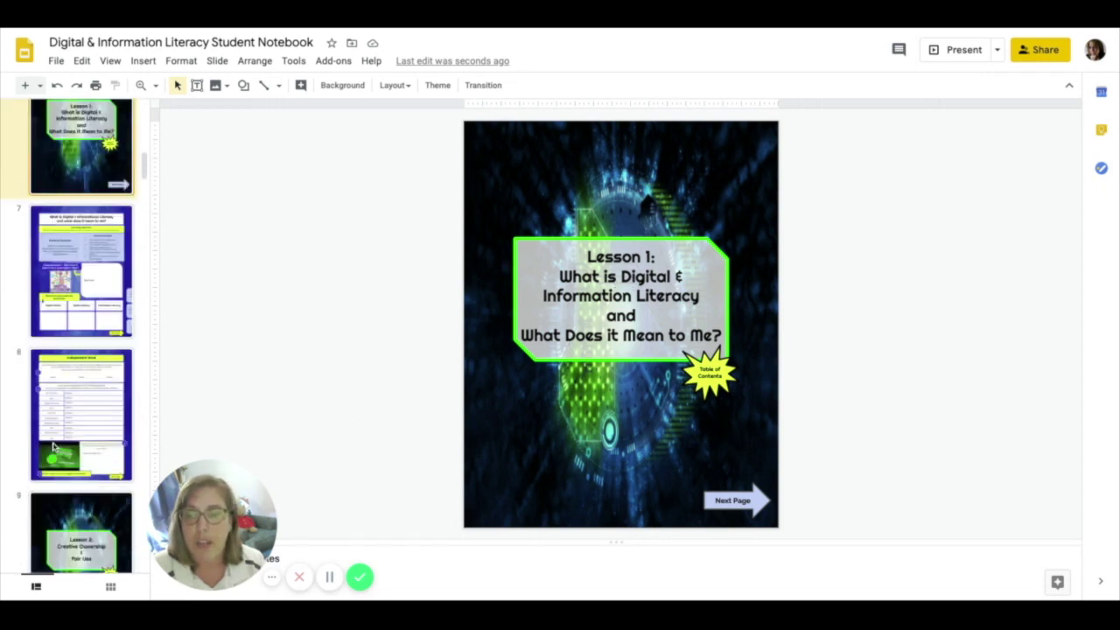
left_click(81, 297)
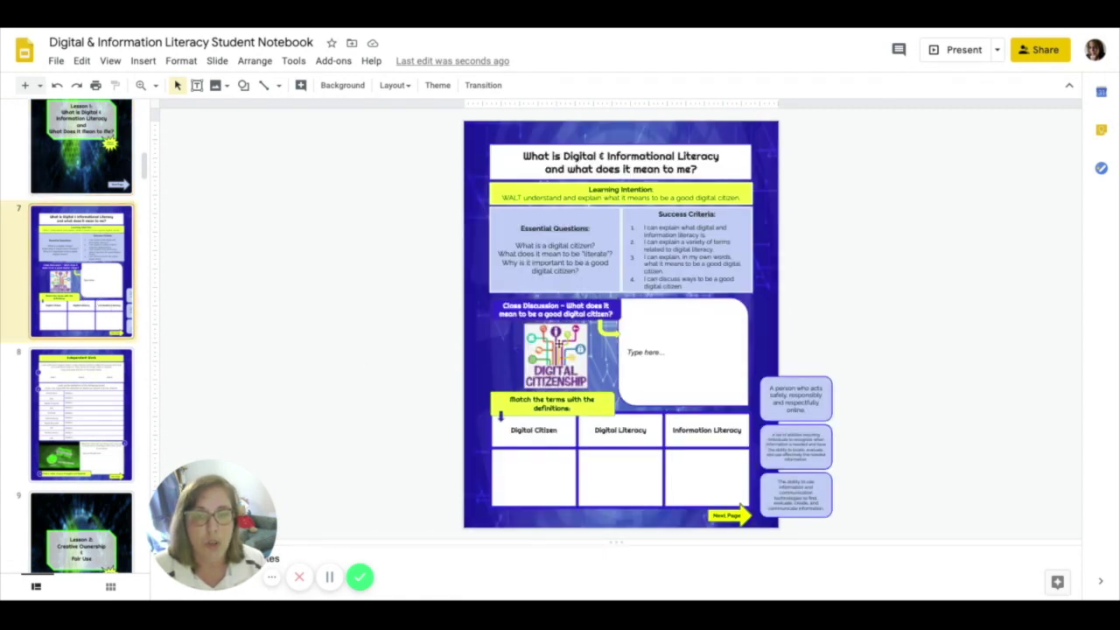
left_click(645, 351)
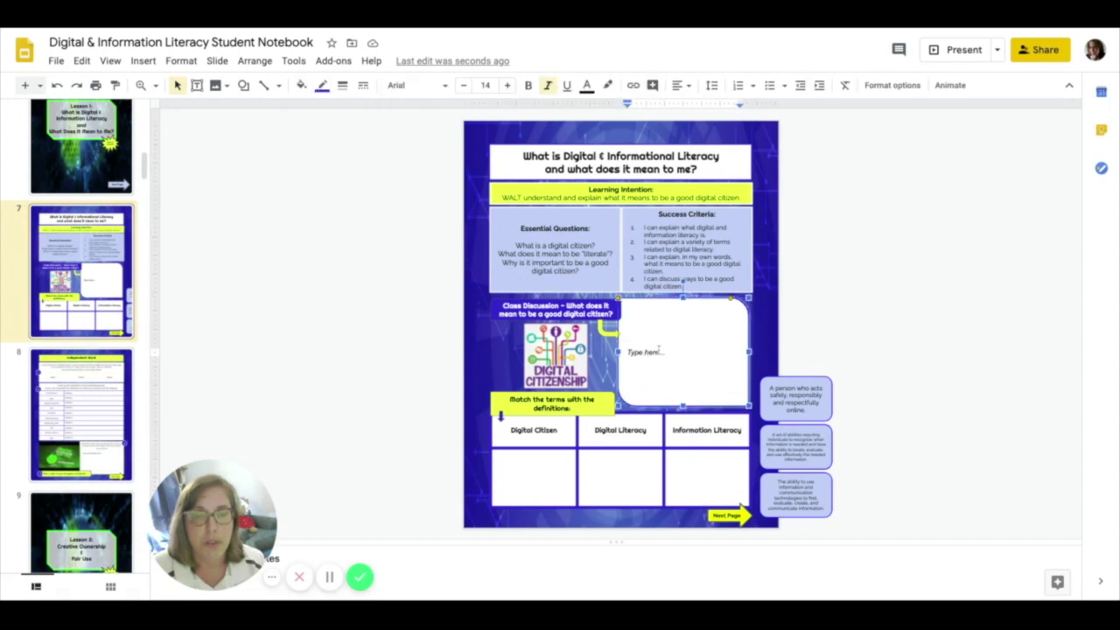
left_click_drag(663, 352, 627, 352)
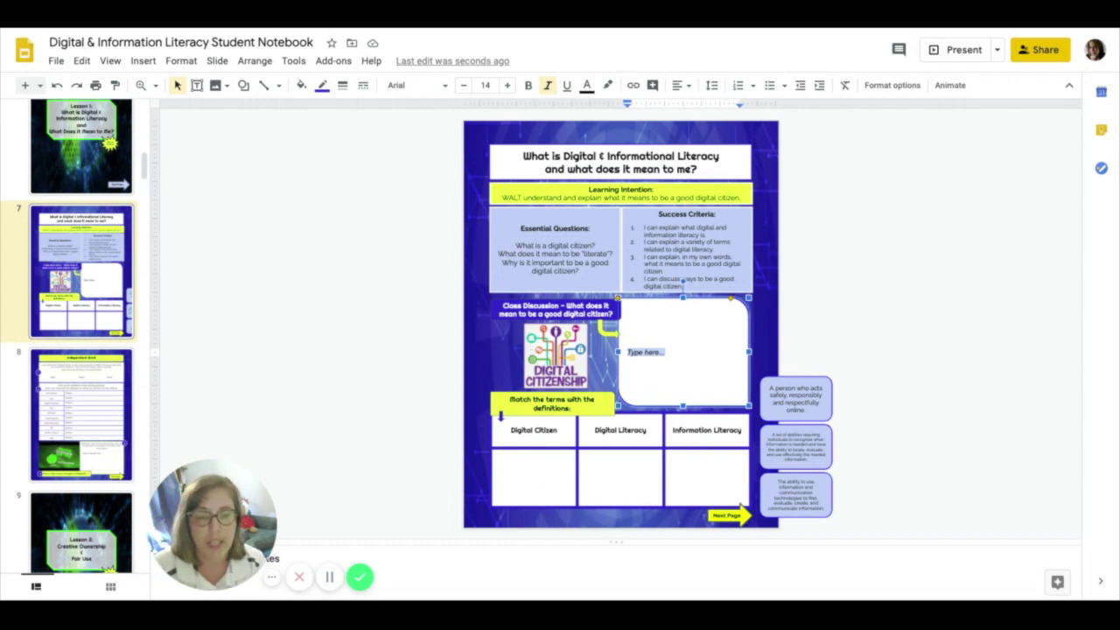
type("Type your")
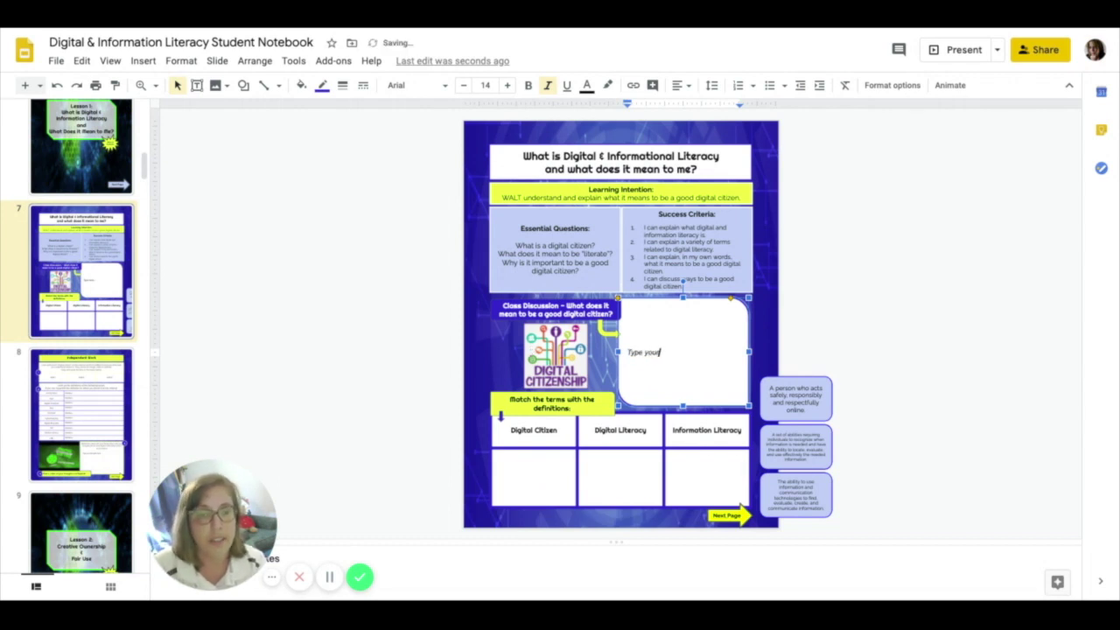
type(" answer here!")
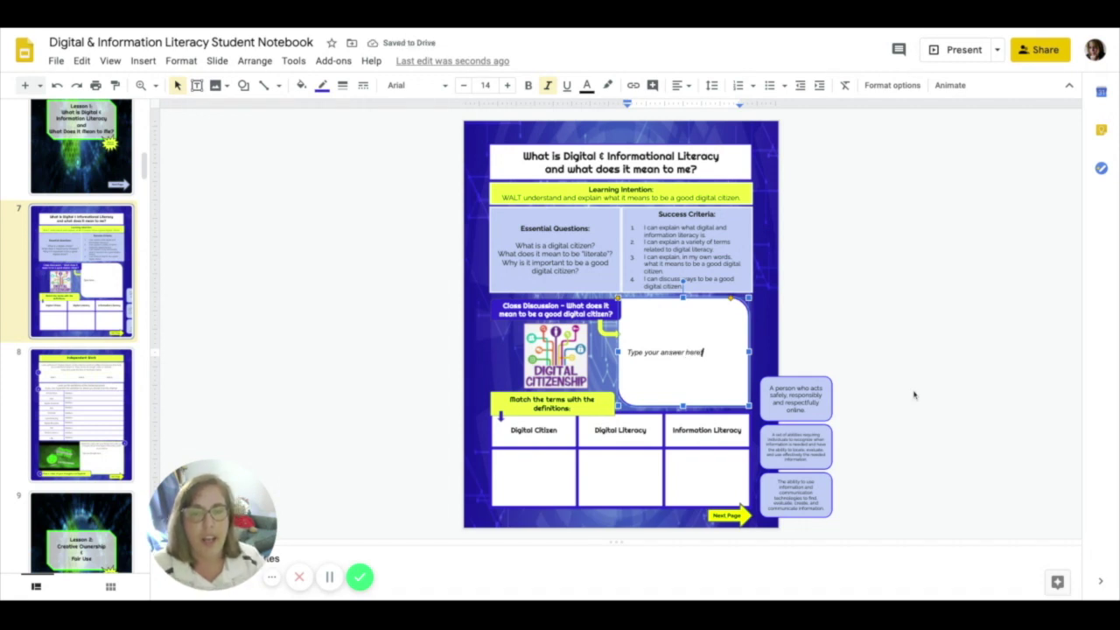
left_click(914, 396)
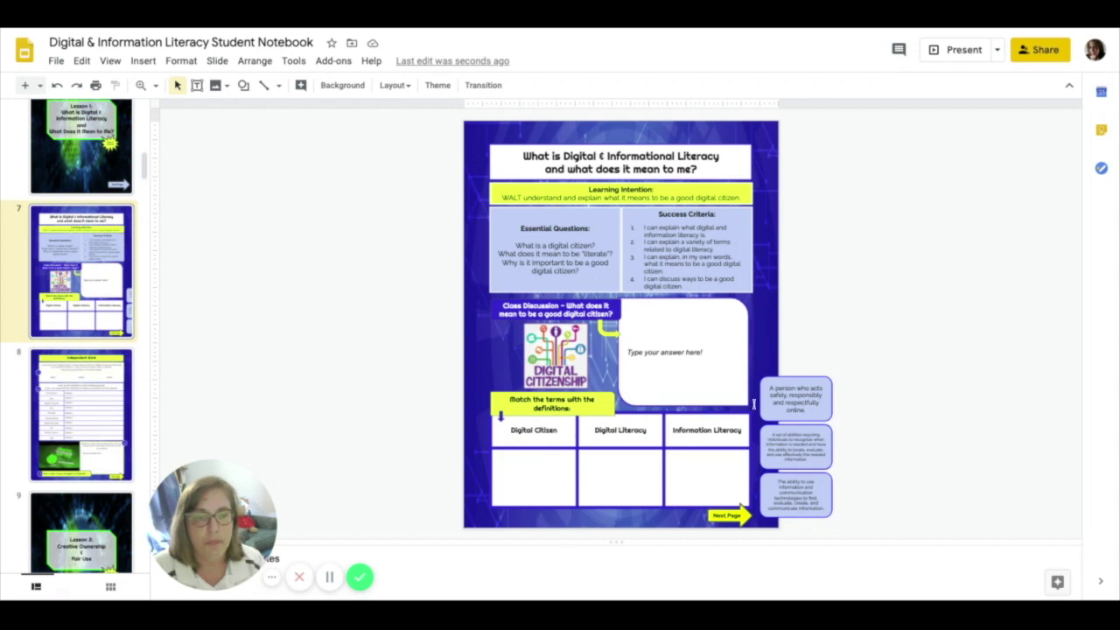
Move the "A person who acts safely, responsibly and respectfully online" definition into the empty cell under Digital Citizen.
left_click(804, 385)
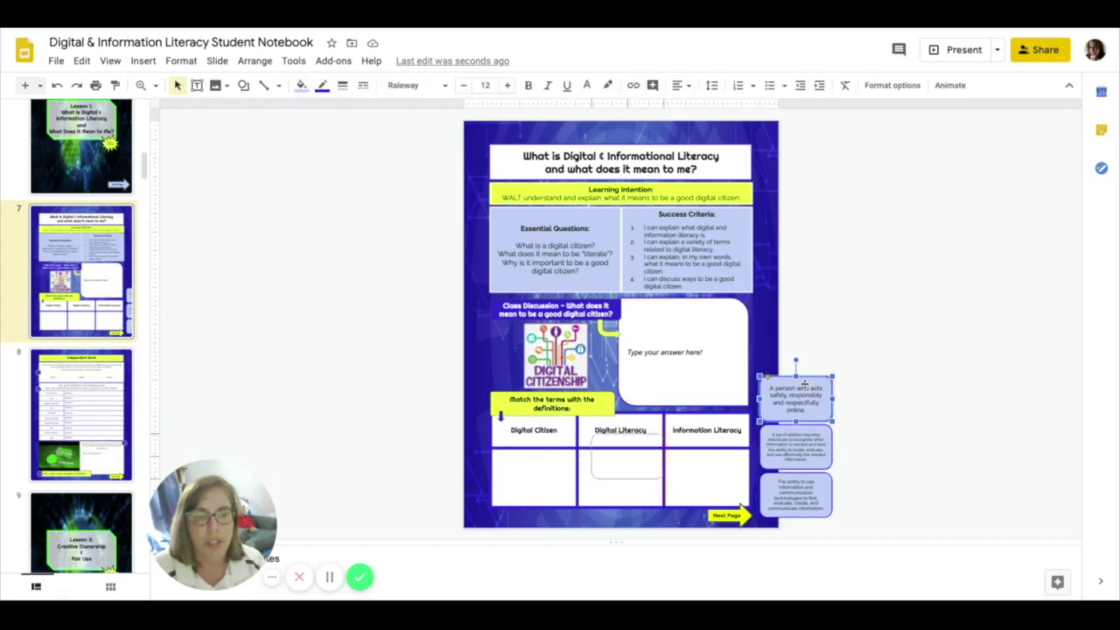
left_click_drag(510, 473, 509, 465)
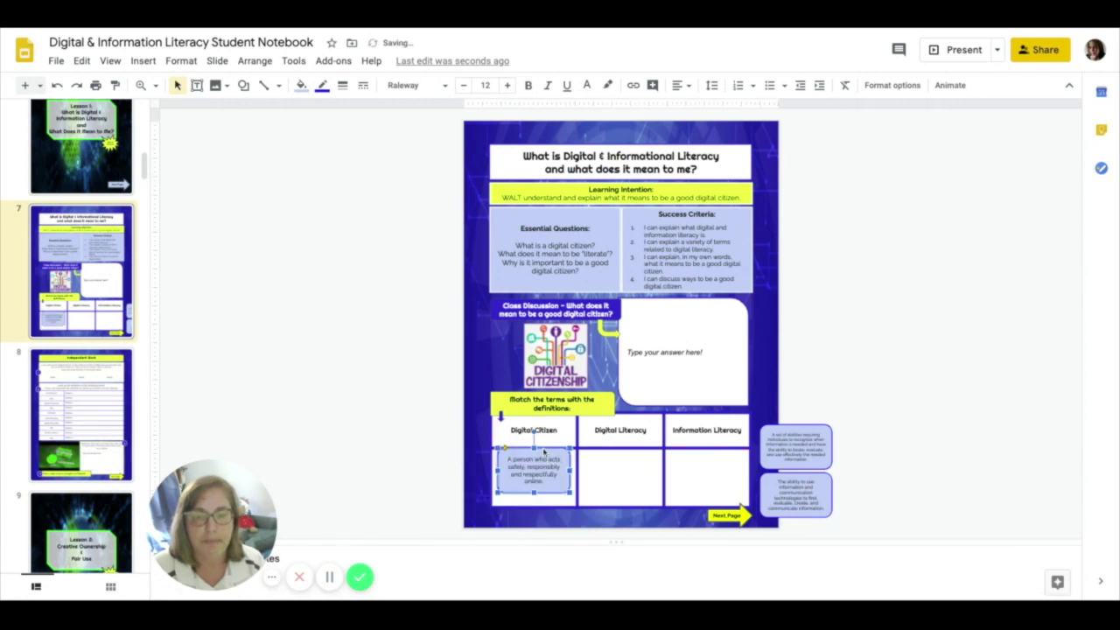
Examine the Independent Work slide and the "Fair and Square" worksheet on slide 11, including its text box under "Common examples".
left_click(61, 443)
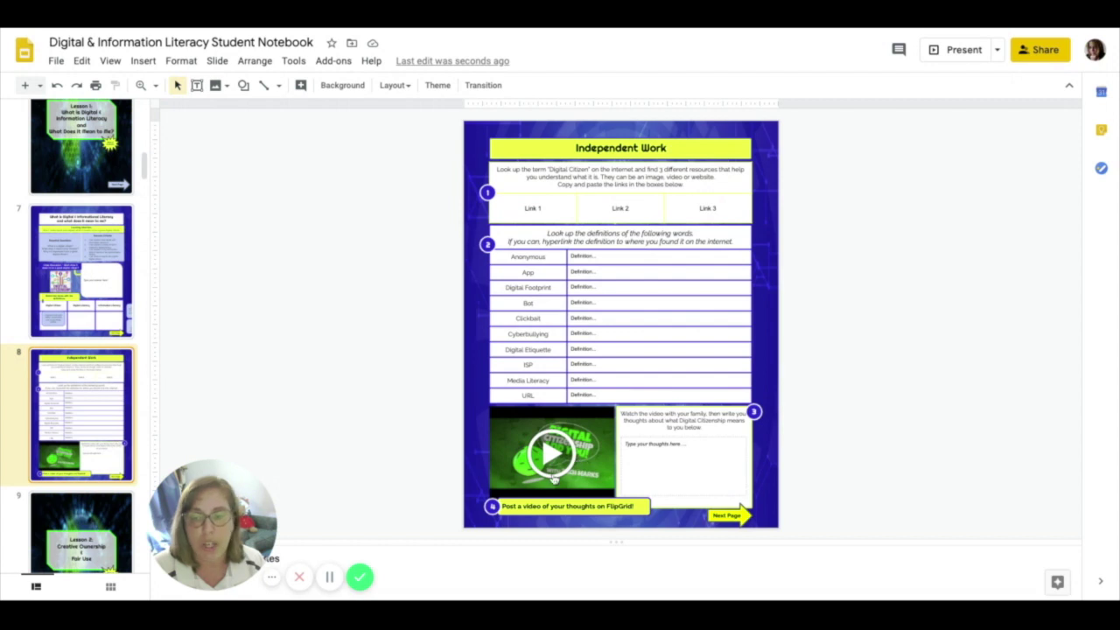
scroll(114, 476, "down", 6)
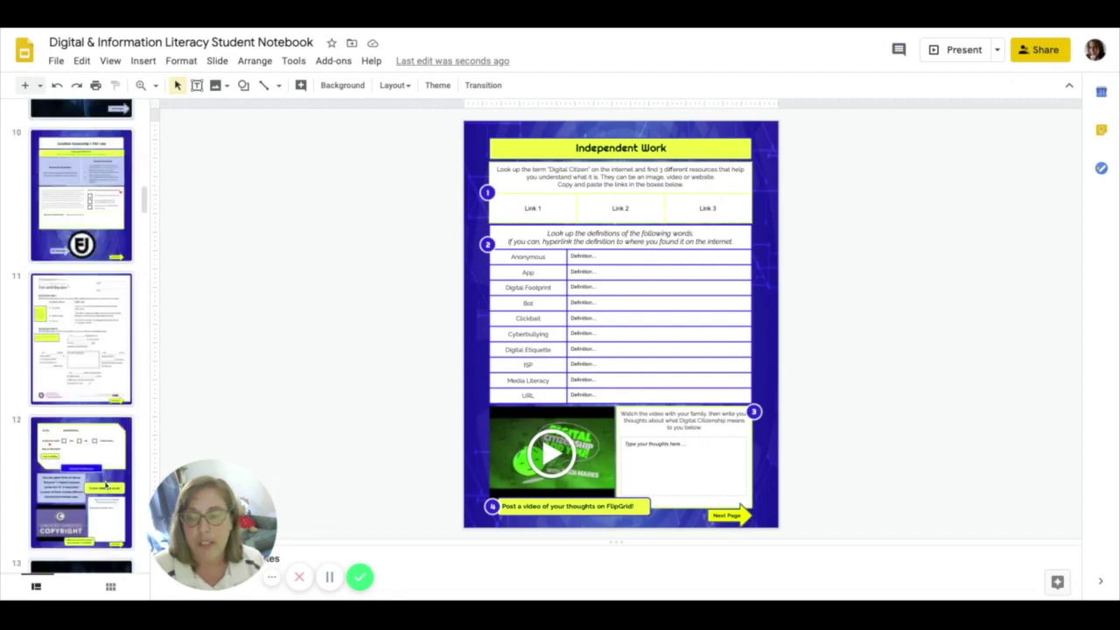
left_click(85, 324)
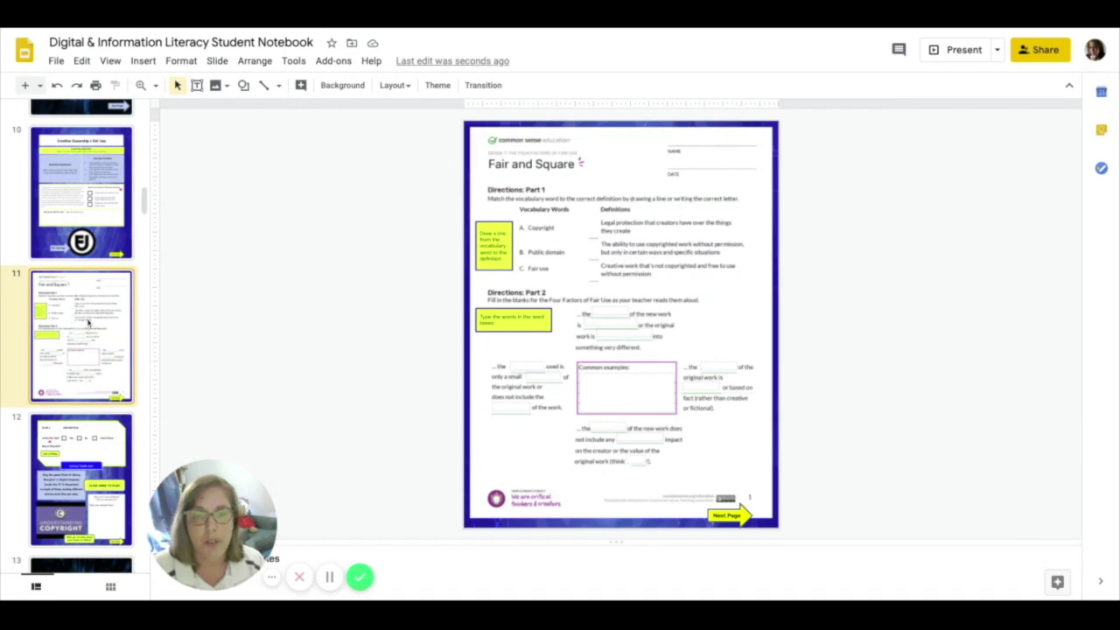
left_click(609, 383)
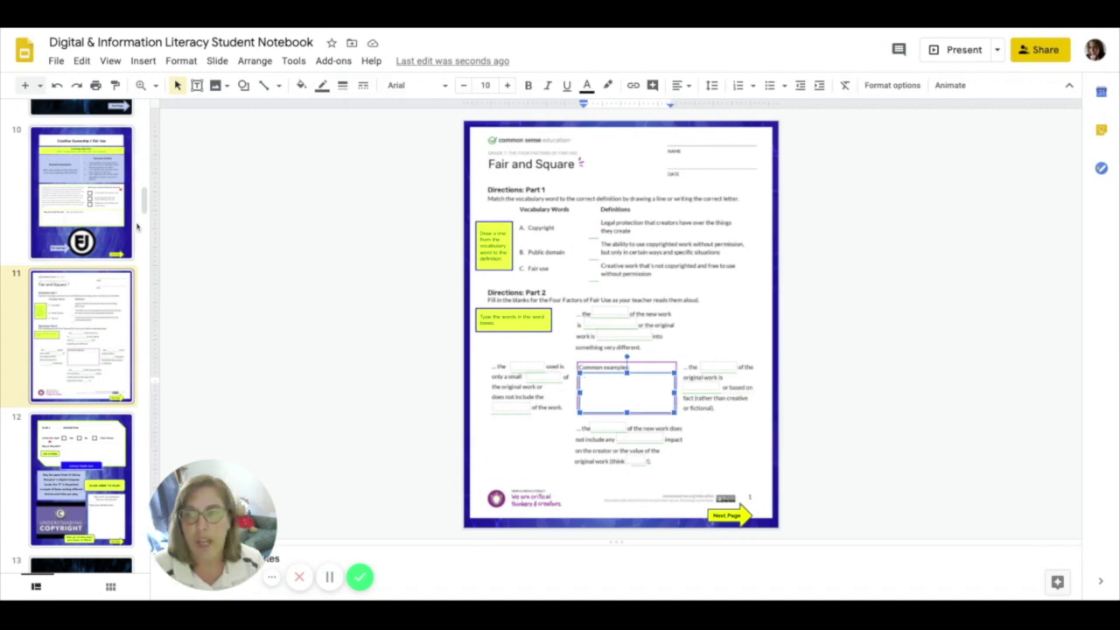
On the Creative Ownership & Fair Use slide, move the red X onto the checkbox for "I'd be angry and want to sue!".
left_click(97, 228)
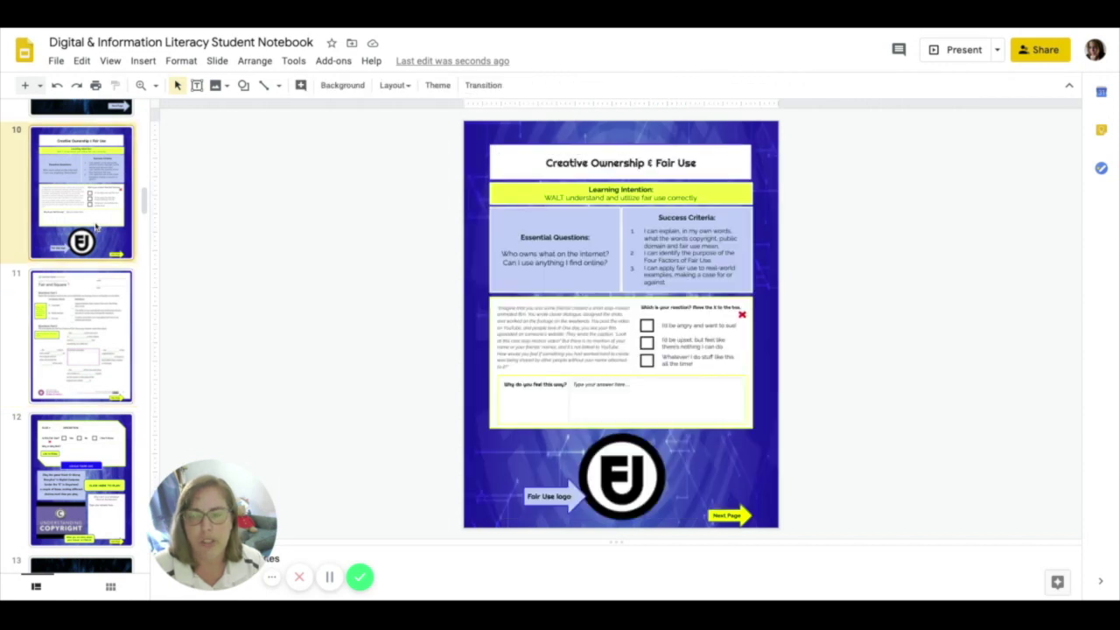
left_click(741, 315)
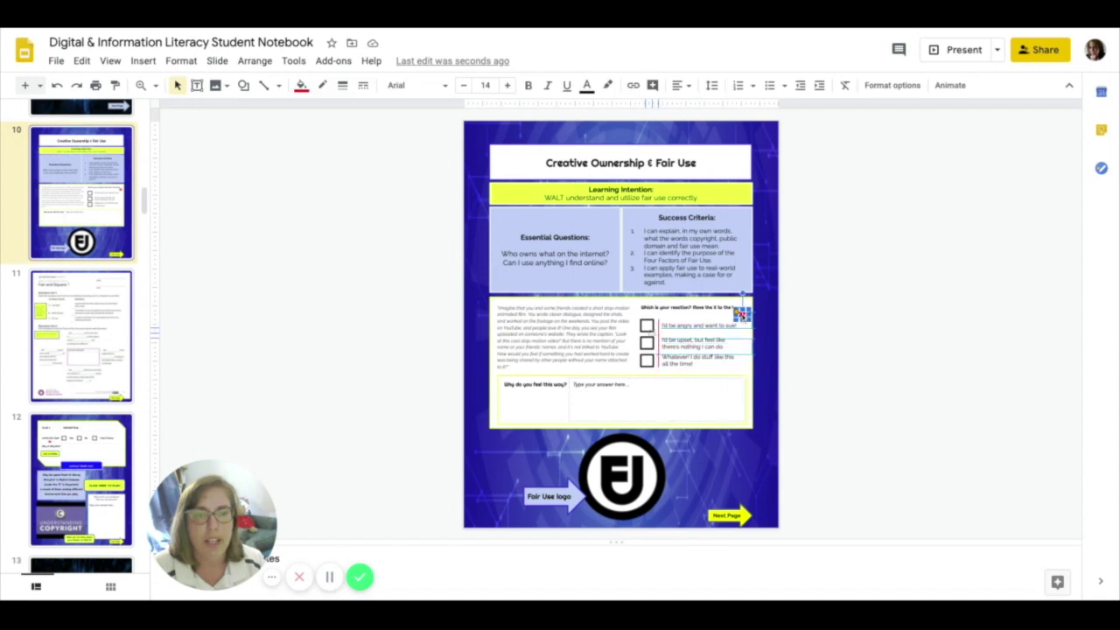
left_click_drag(740, 314, 646, 325)
left_click(873, 432)
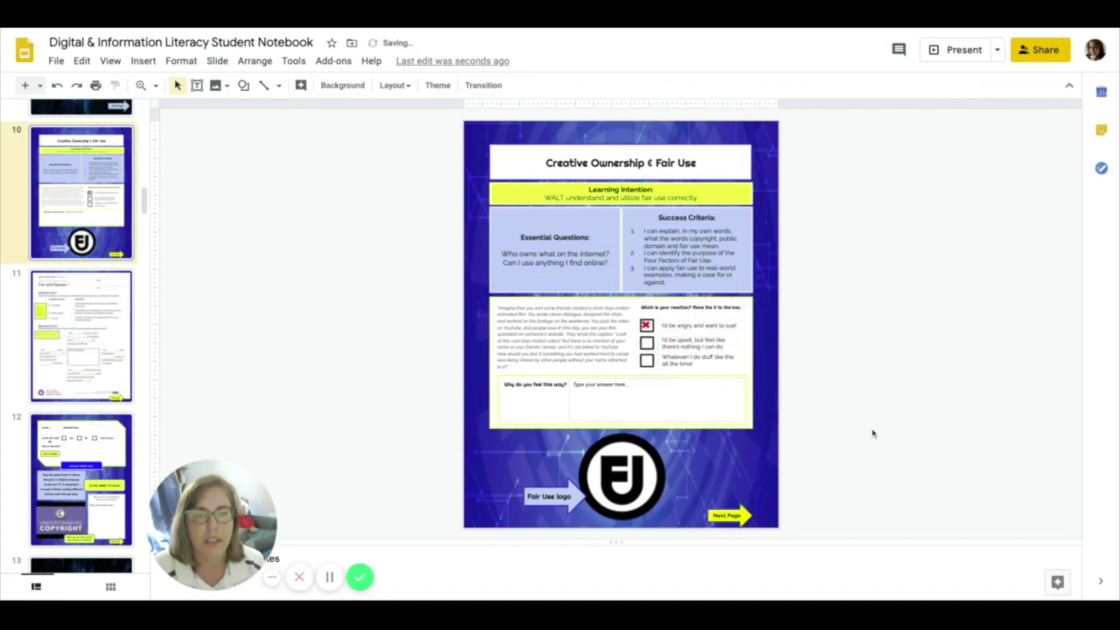